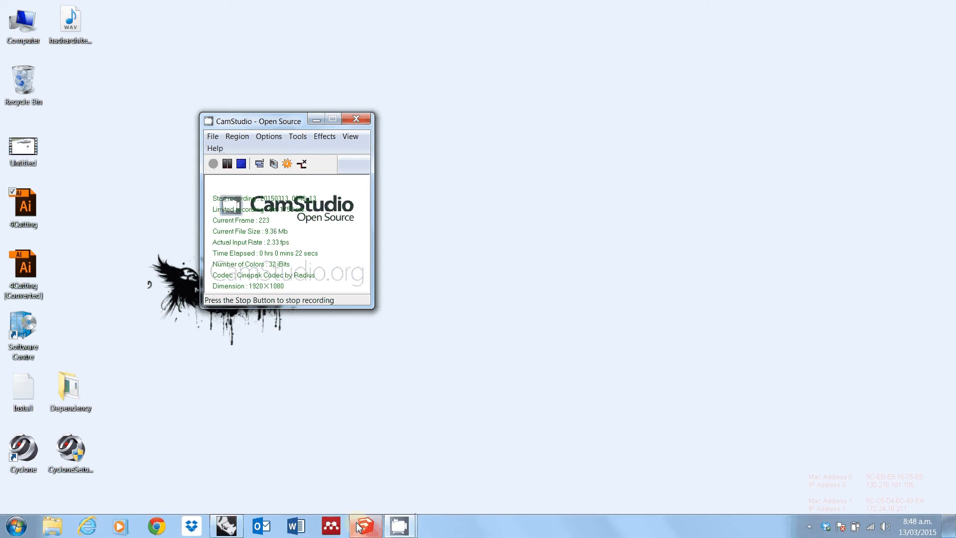
# Step: Switch to SketchUp and save the wooden model as a SketchUp Version 7 file named object in the sess_004 folder, replacing the existing file
pyautogui.click(365, 530)
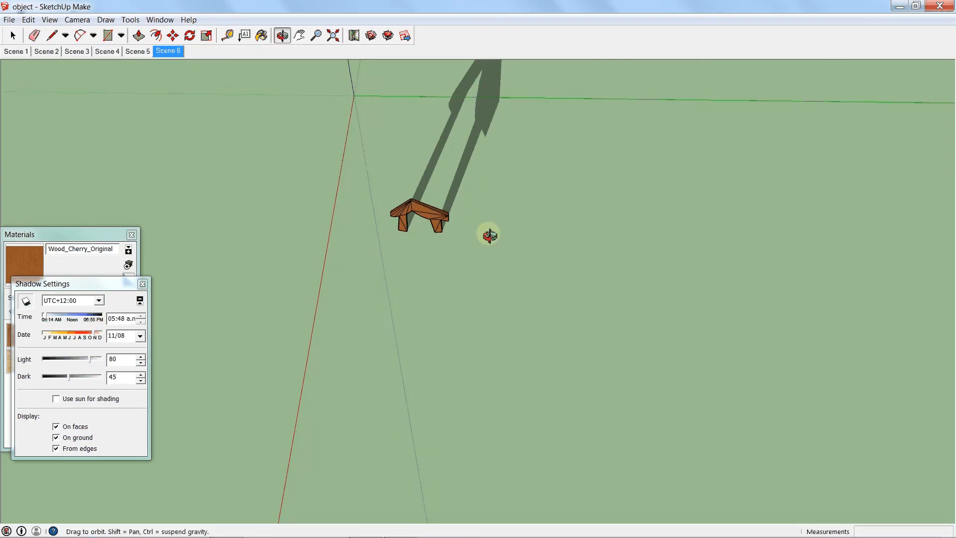
pyautogui.moveTo(489, 230); pyautogui.dragTo(395, 254)
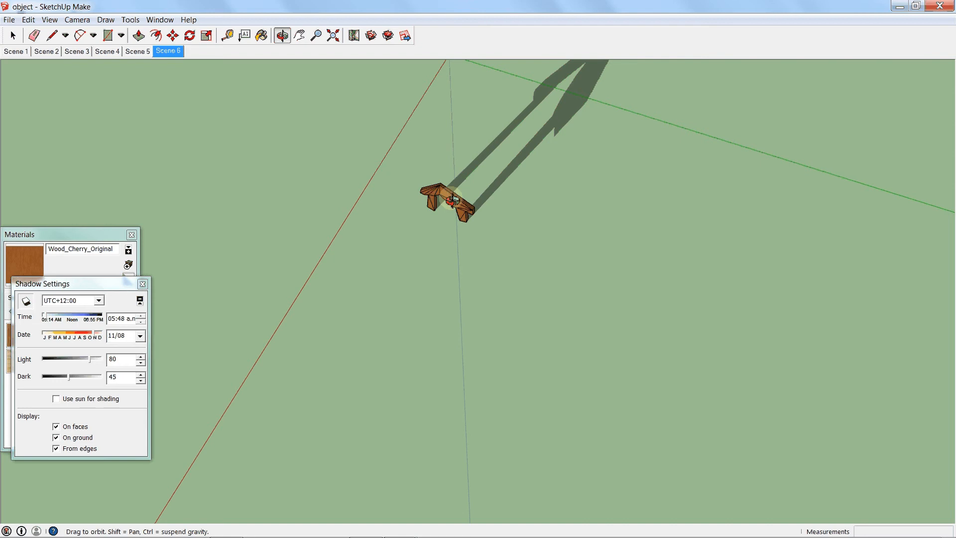
pyautogui.moveTo(452, 200); pyautogui.dragTo(480, 203)
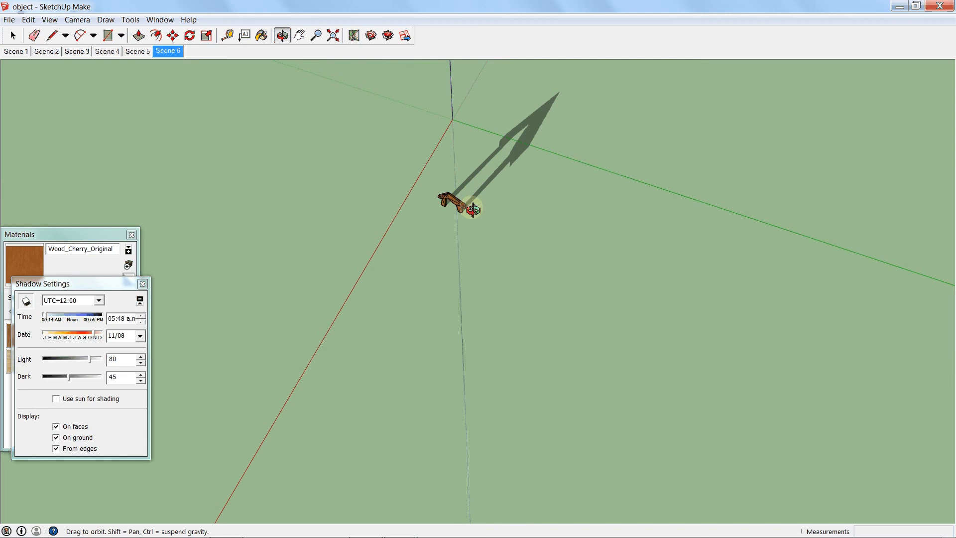
pyautogui.scroll(2, 440, 213)
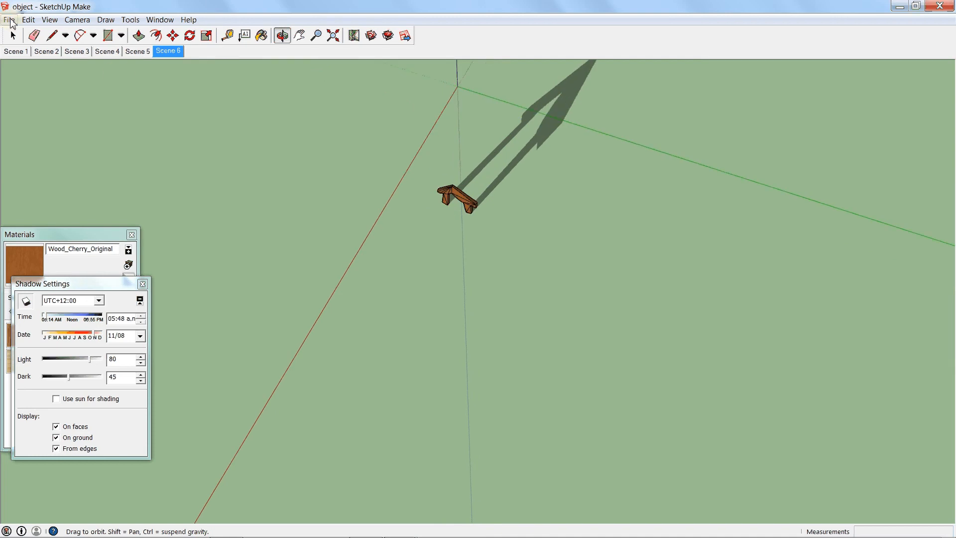
pyautogui.click(10, 20)
pyautogui.click(34, 74)
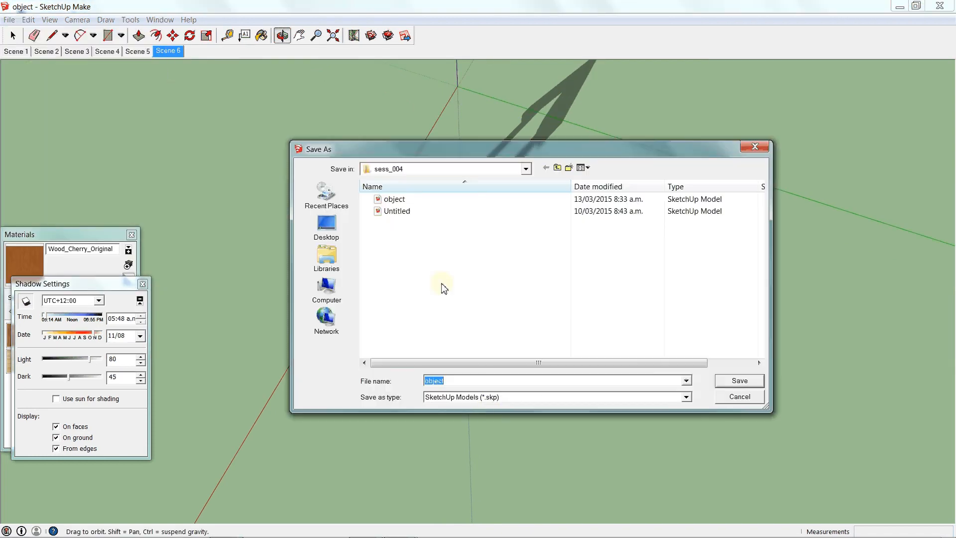
pyautogui.click(686, 397)
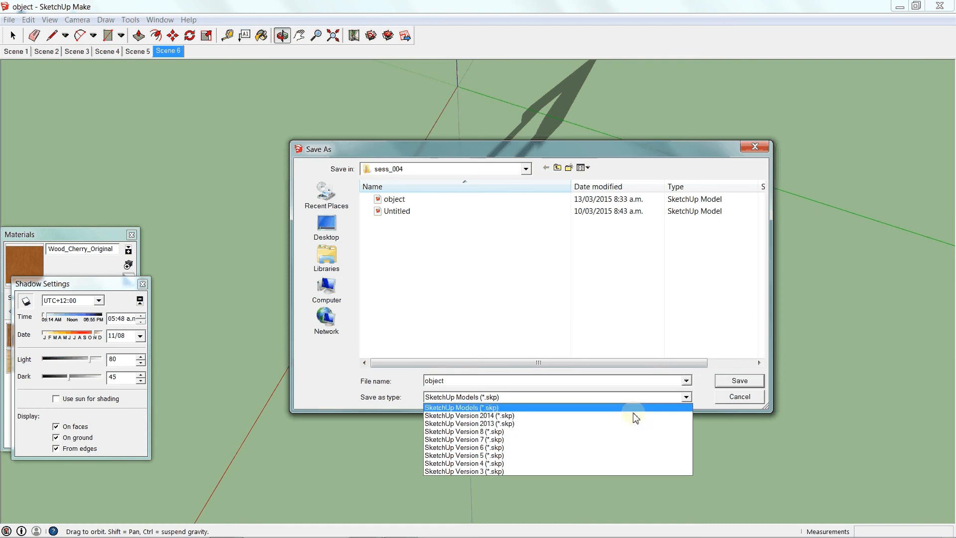
pyautogui.click(470, 439)
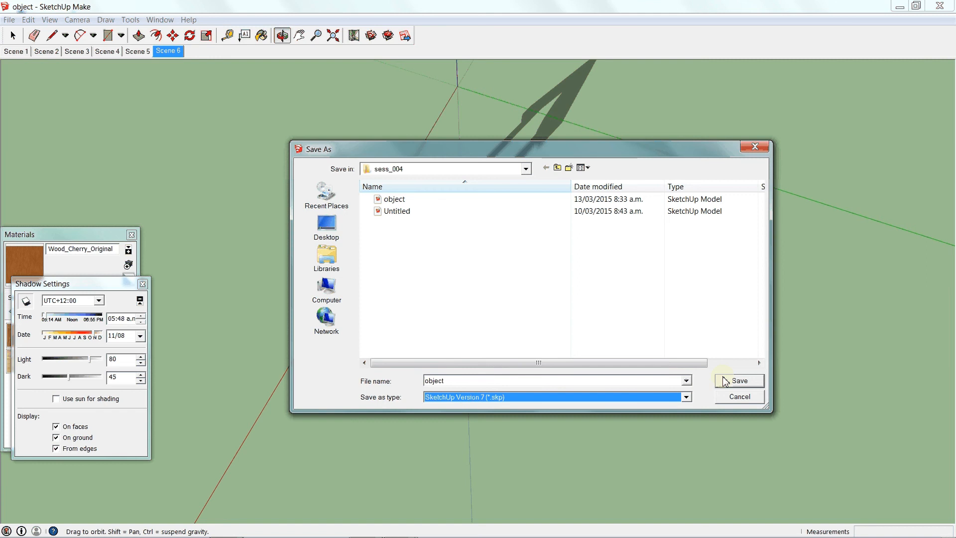
pyautogui.click(739, 381)
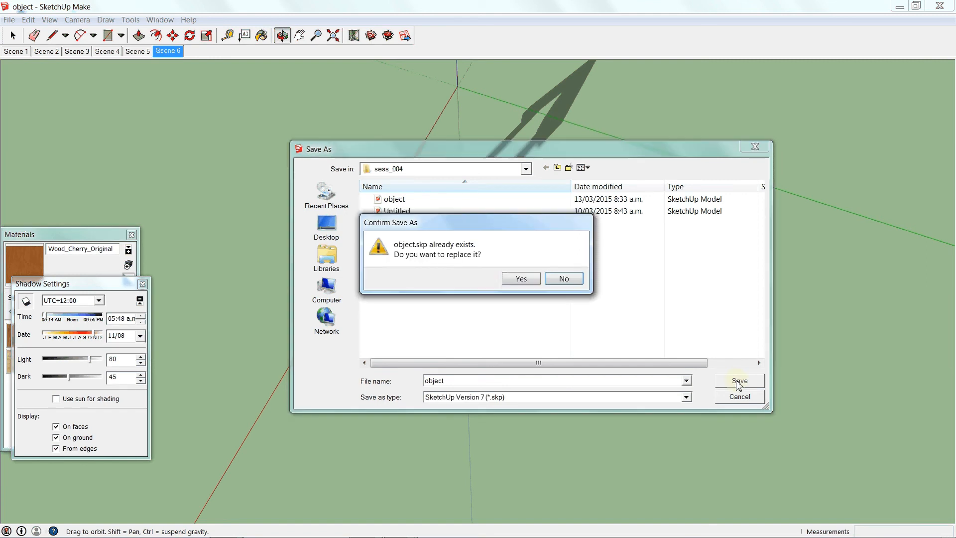
pyautogui.click(522, 280)
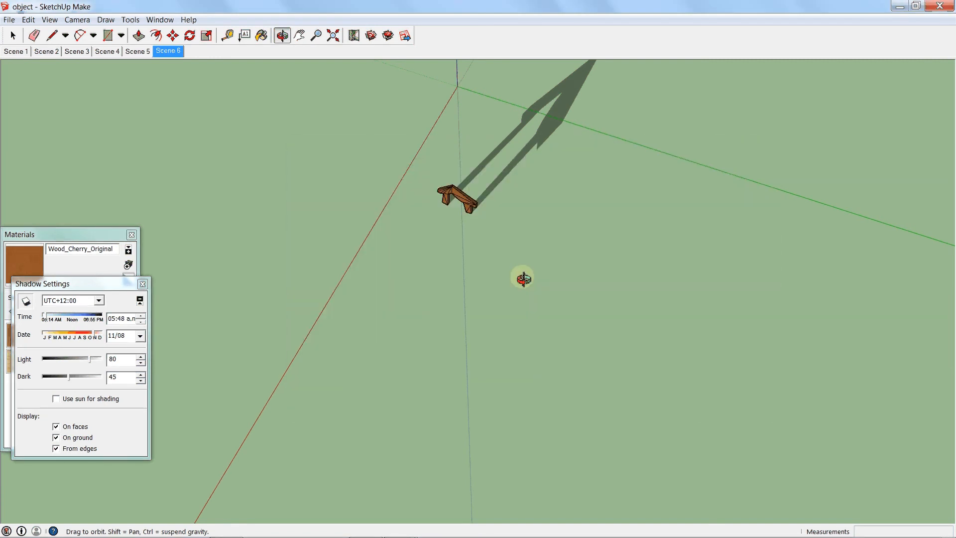
# Step: Switch to Rhinoceros and delete all the existing geometry from the model
pyautogui.click(899, 7)
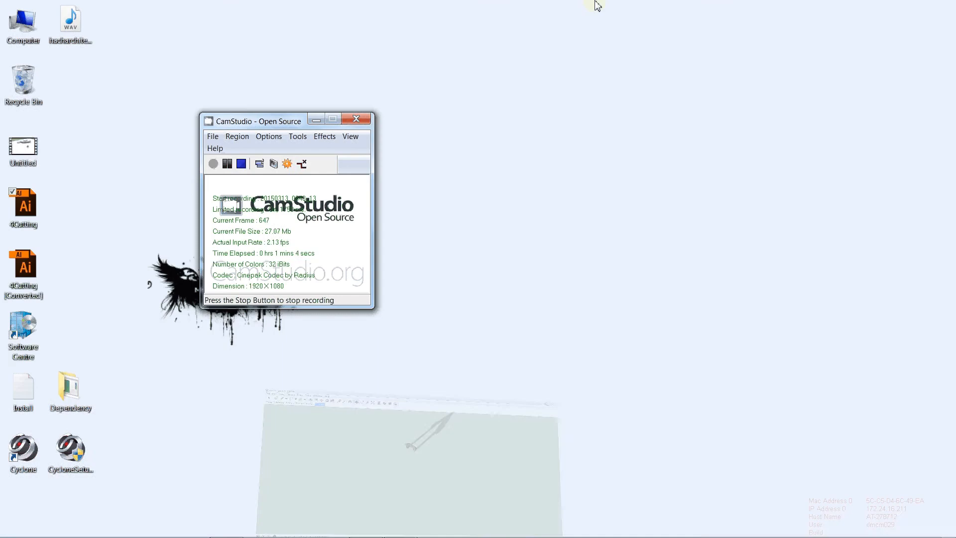
pyautogui.click(227, 527)
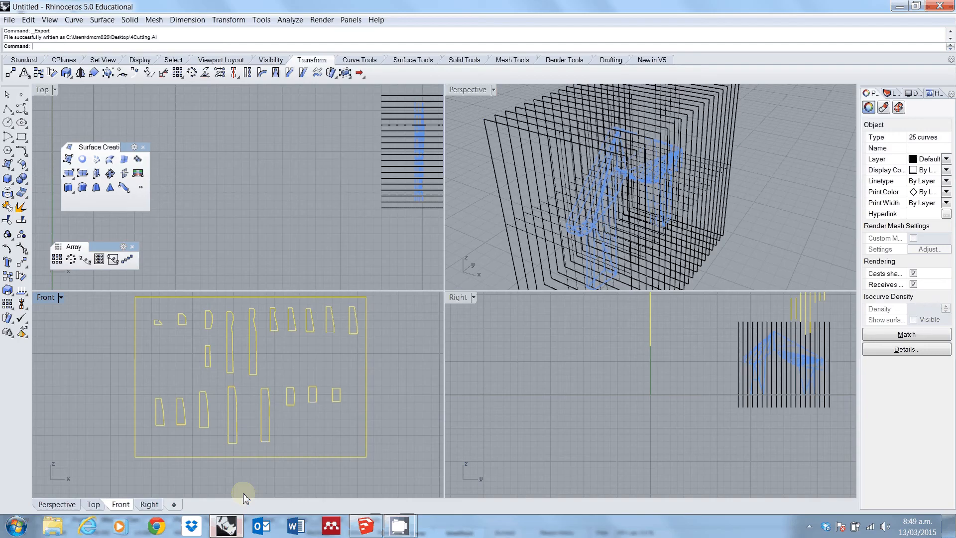
pyautogui.hotkey('ctrl', 'a')
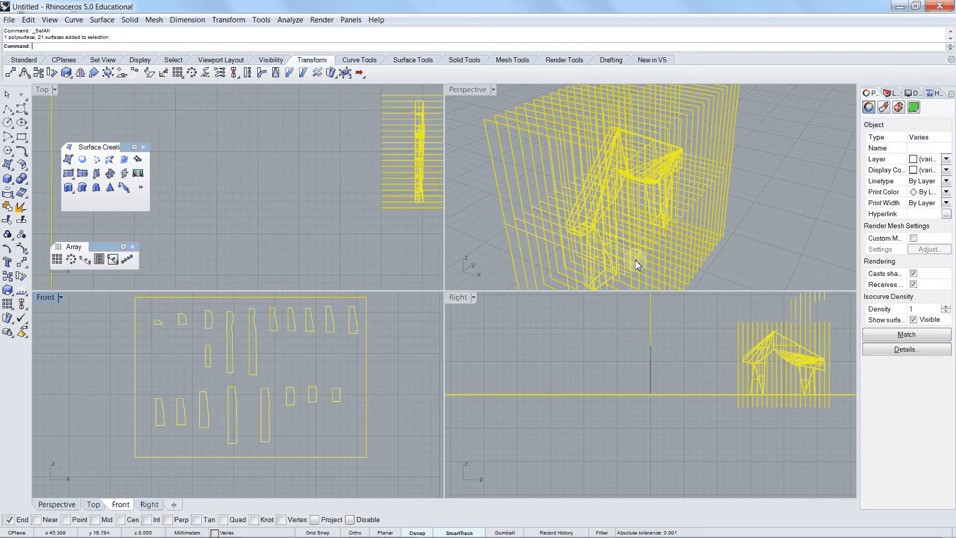
pyautogui.press('Delete')
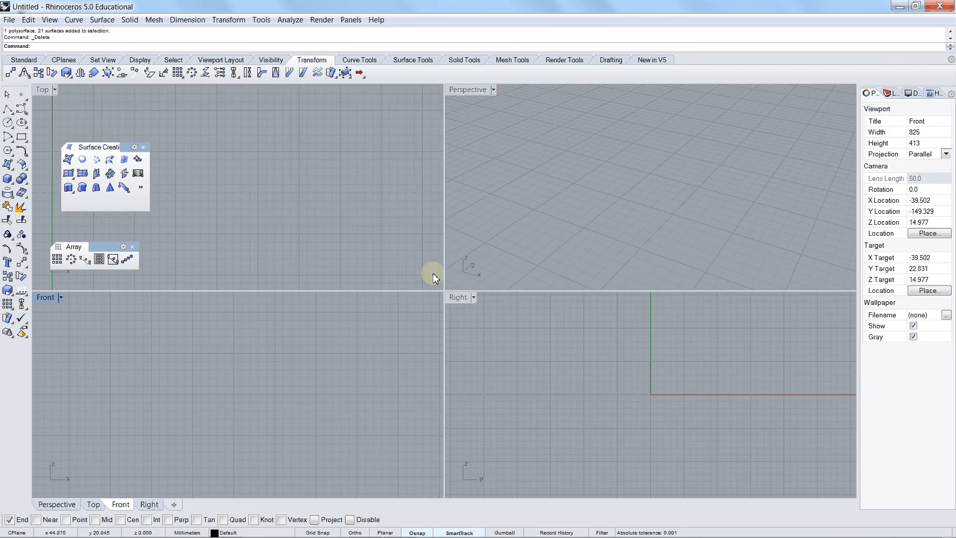
# Step: Import the SketchUp file object from sess_004 with faces as trimmed planes, edges and faces joined, and textures embedded
pyautogui.click(9, 20)
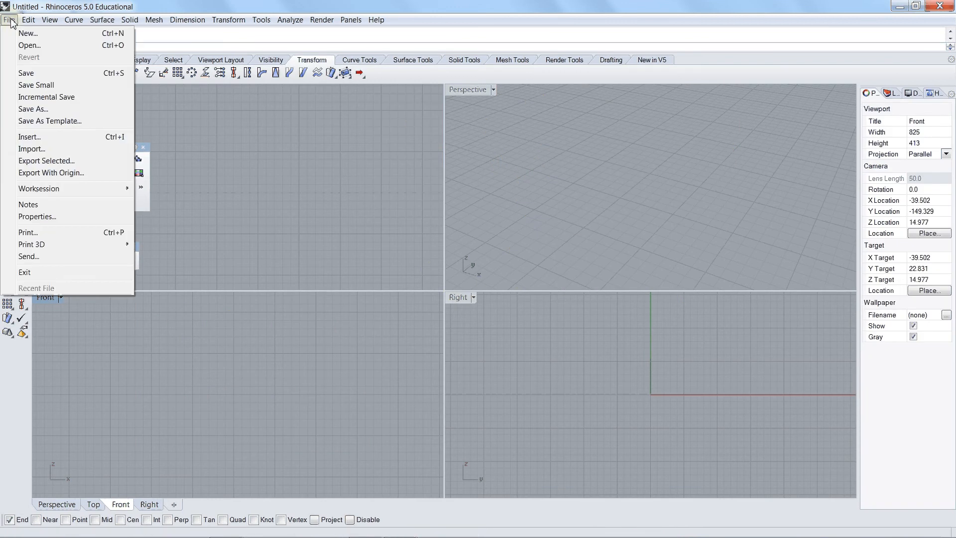
pyautogui.click(35, 149)
pyautogui.click(423, 153)
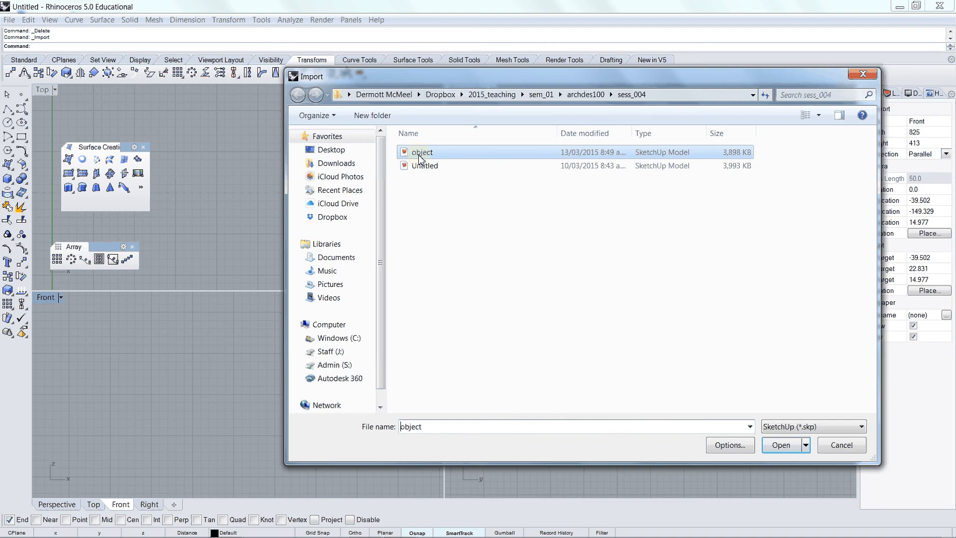
pyautogui.click(782, 445)
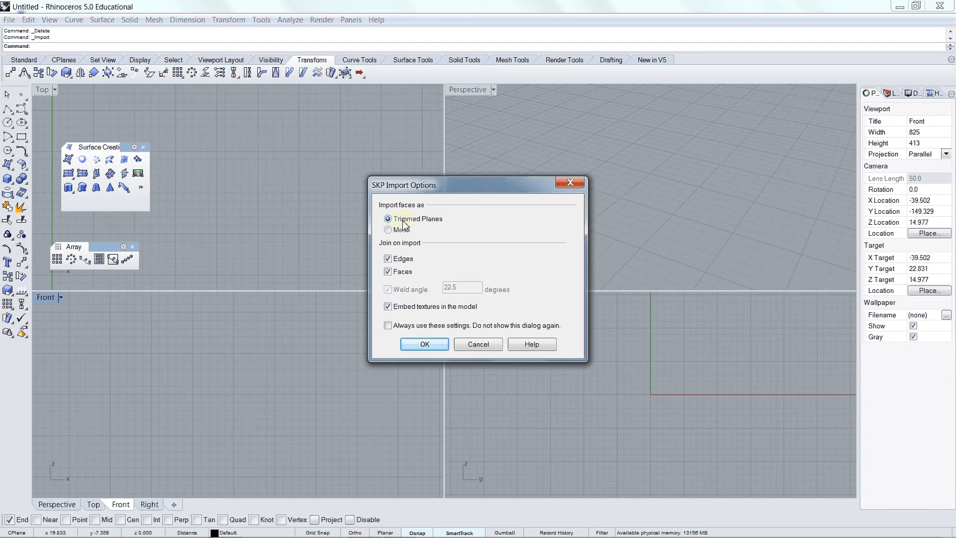
pyautogui.click(424, 344)
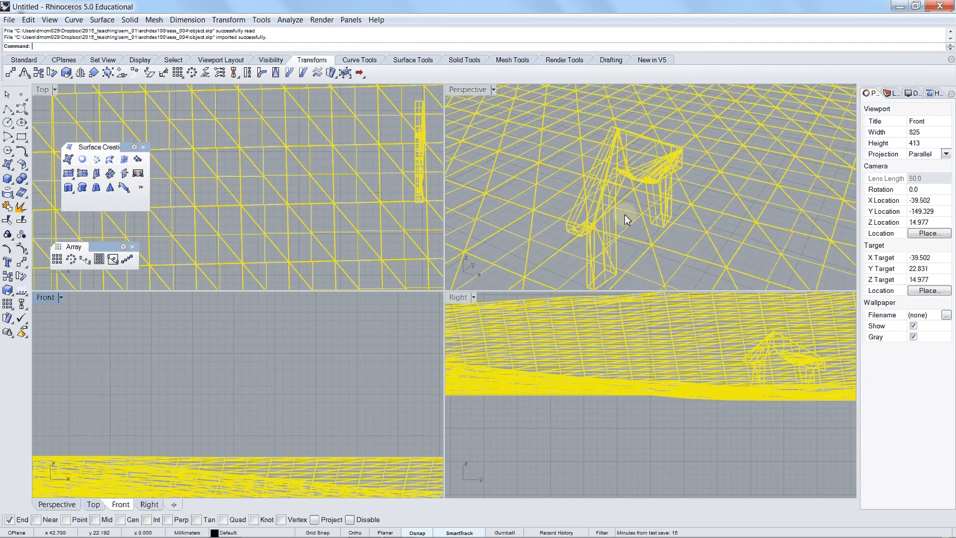
# Step: Delete the imported ground terrain mesh and the large flat surface beneath it, keeping only the wooden object
pyautogui.scroll(-10, 612, 205)
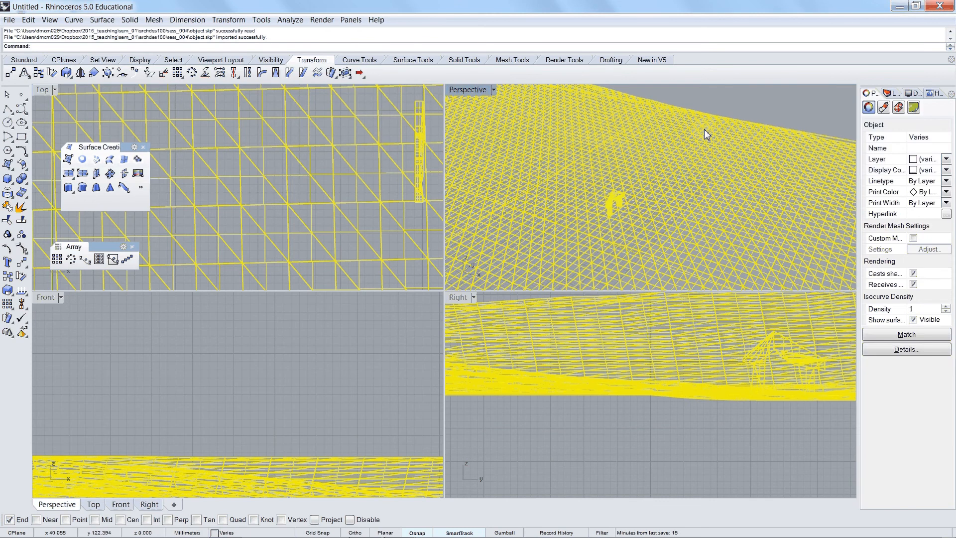
pyautogui.moveTo(704, 129); pyautogui.dragTo(760, 126, button='right')
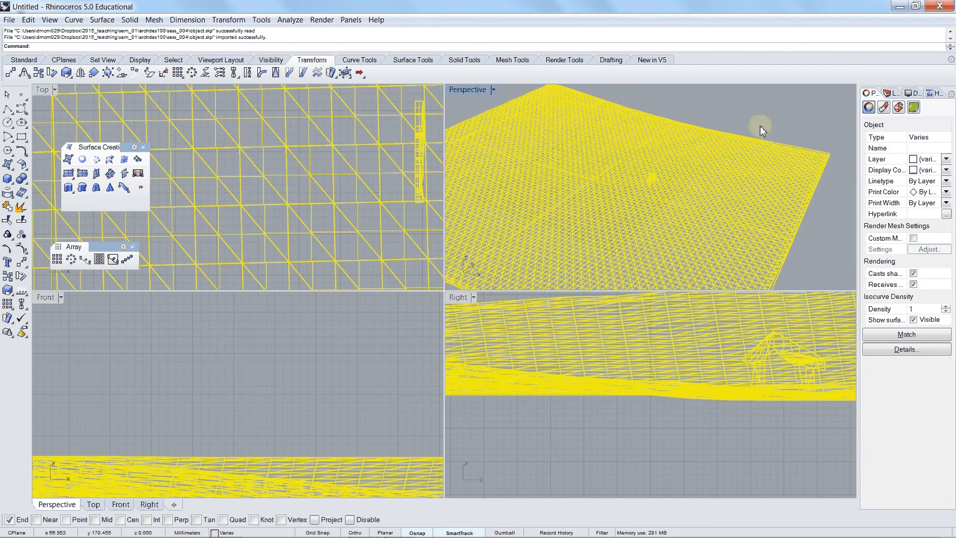
pyautogui.click(814, 164)
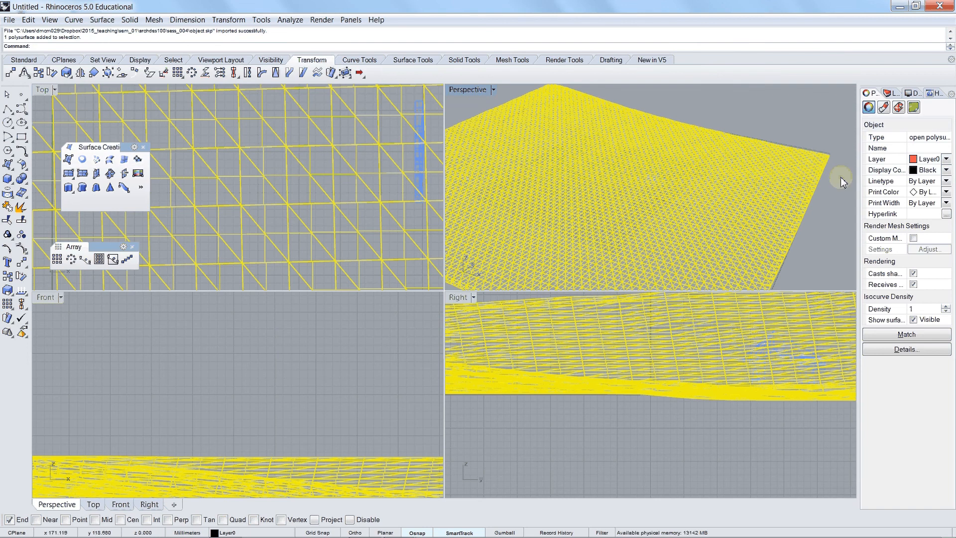
pyautogui.click(820, 156)
pyautogui.click(820, 159)
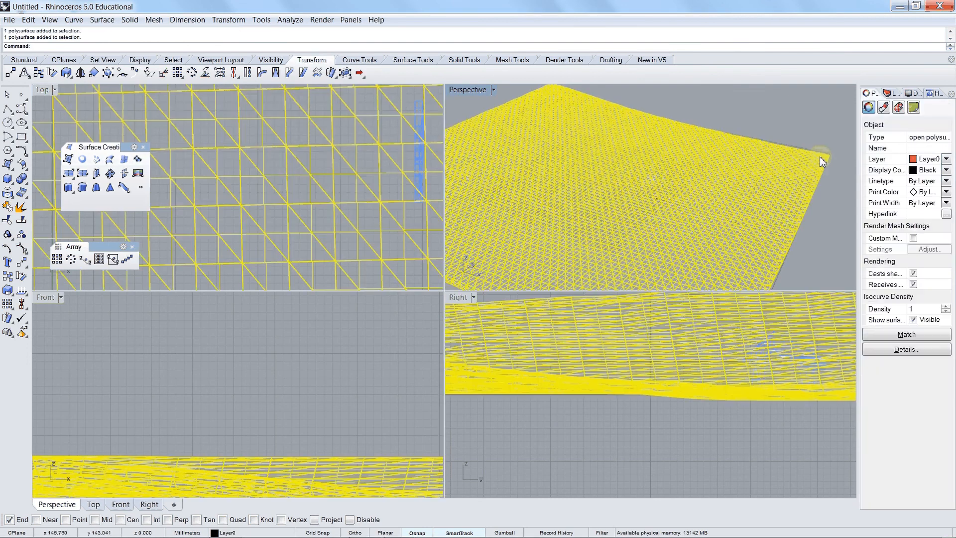
pyautogui.press('Delete')
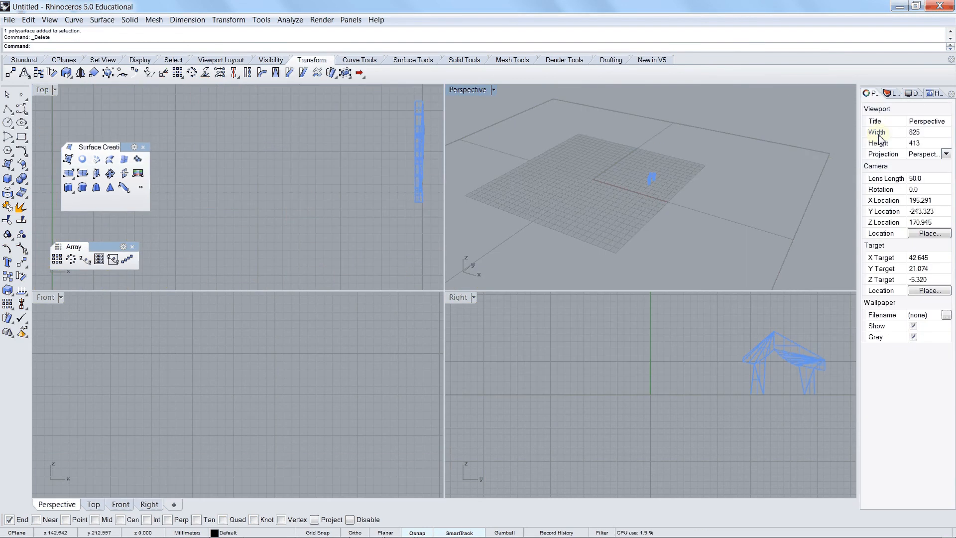
pyautogui.click(827, 169)
pyautogui.press('Delete')
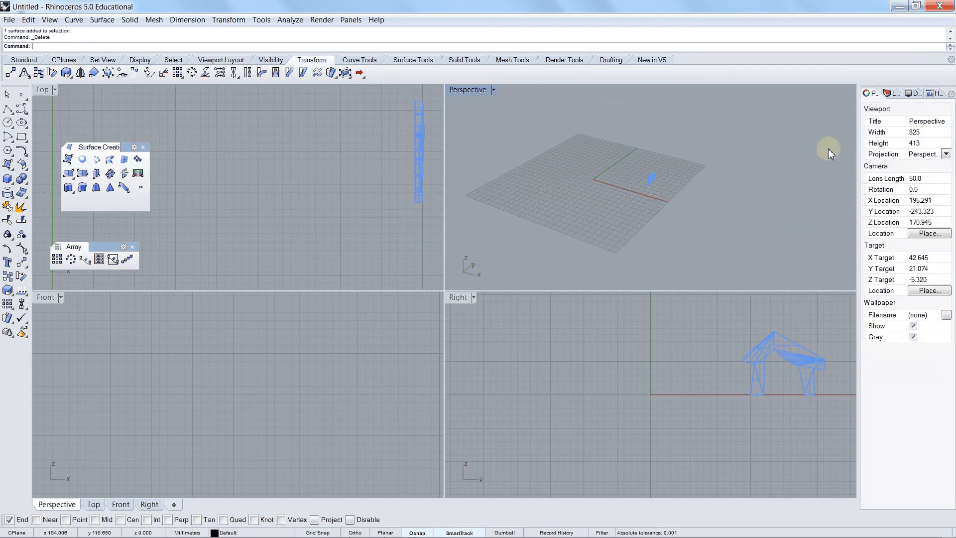
pyautogui.click(651, 181)
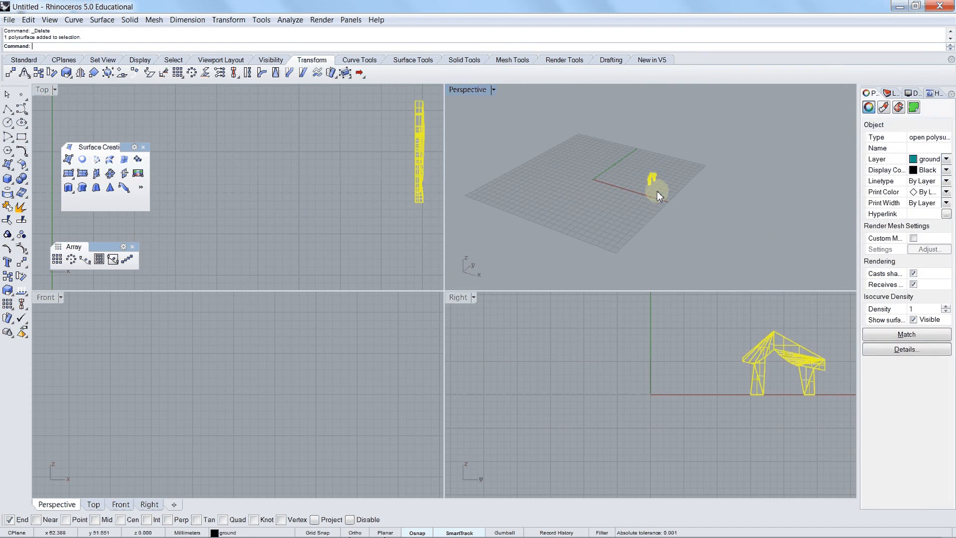
pyautogui.scroll(5, 642, 189)
pyautogui.scroll(3, 640, 191)
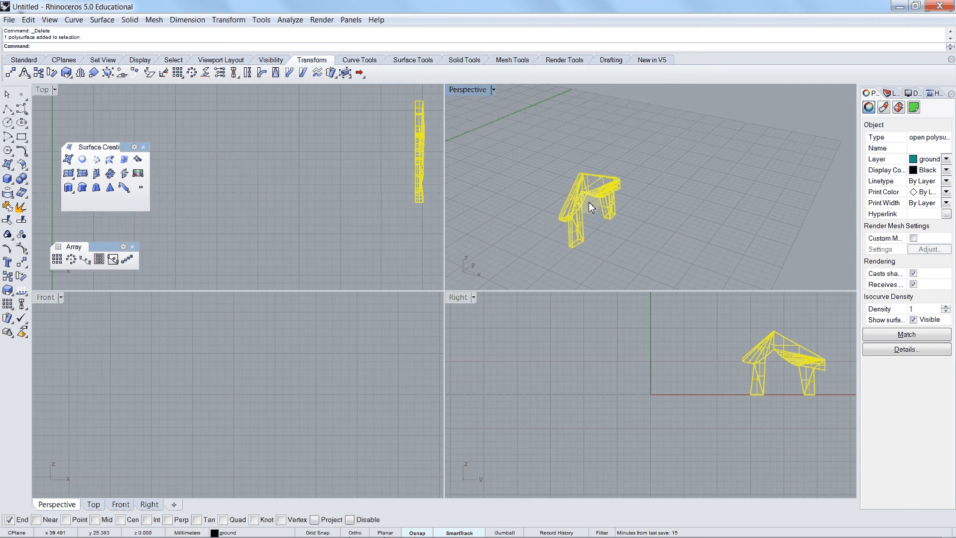
pyautogui.scroll(2, 591, 207)
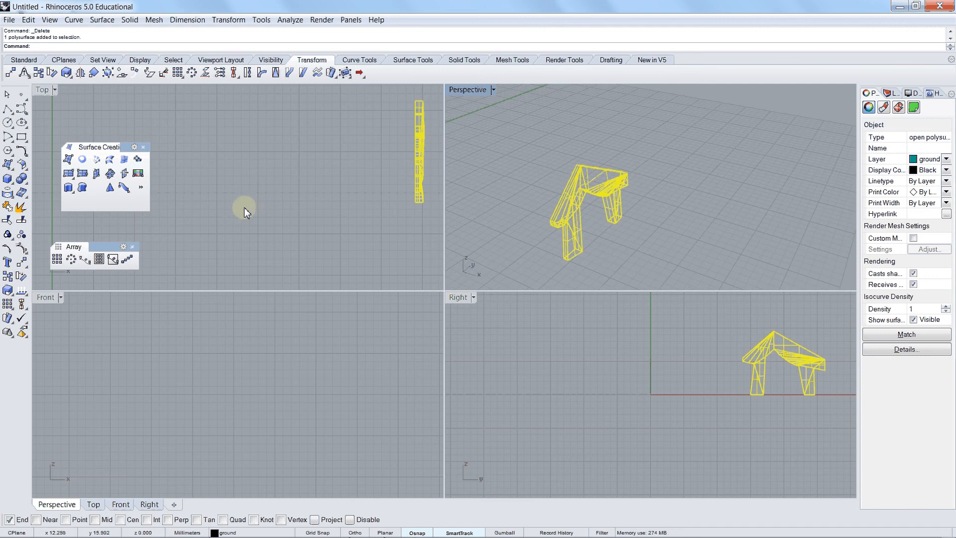
pyautogui.click(10, 166)
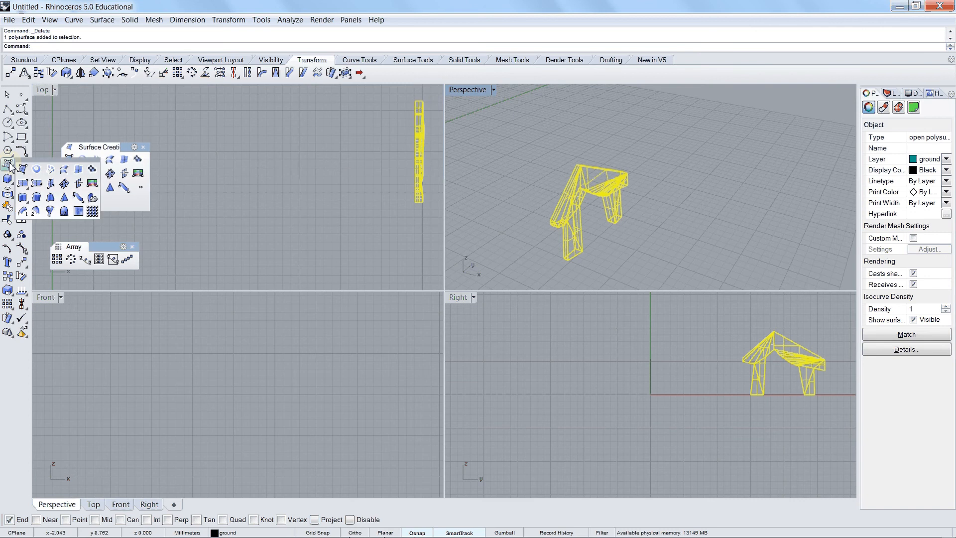
pyautogui.click(22, 185)
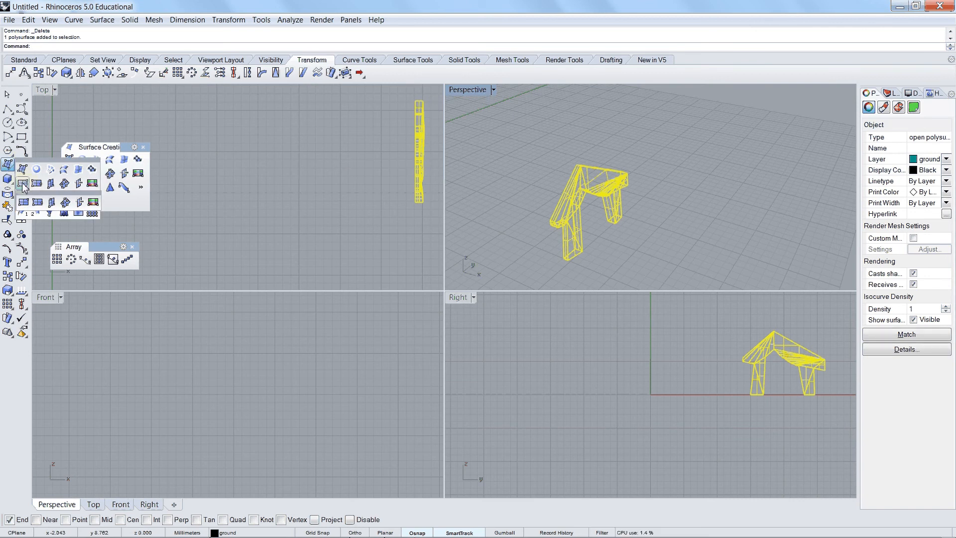
pyautogui.click(317, 399)
pyautogui.click(250, 379)
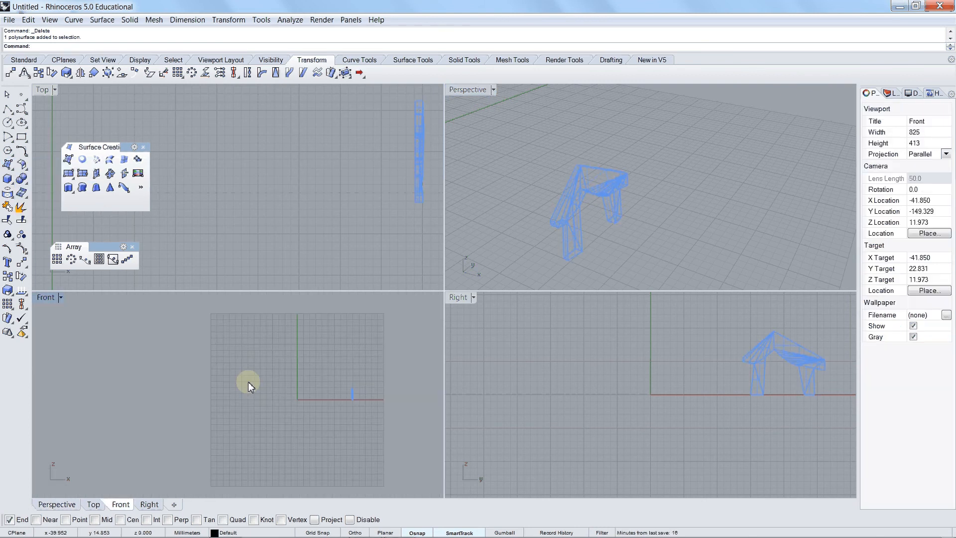
# Step: Draw a corner-to-corner rectangular plane surface in the Front view that extends past the object on all sides
pyautogui.scroll(10, 356, 400)
pyautogui.moveTo(357, 400); pyautogui.dragTo(295, 390, button='right')
pyautogui.scroll(6, 295, 390)
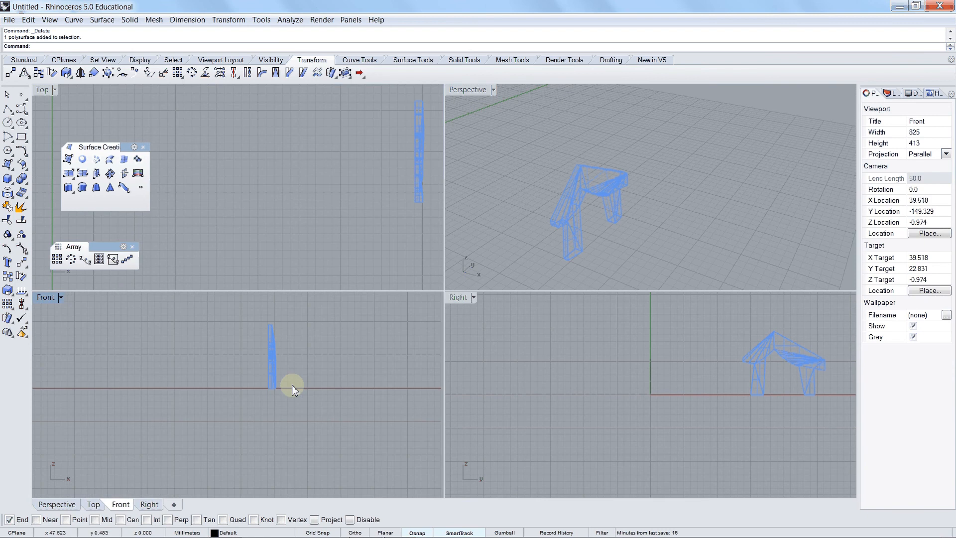
pyautogui.click(70, 172)
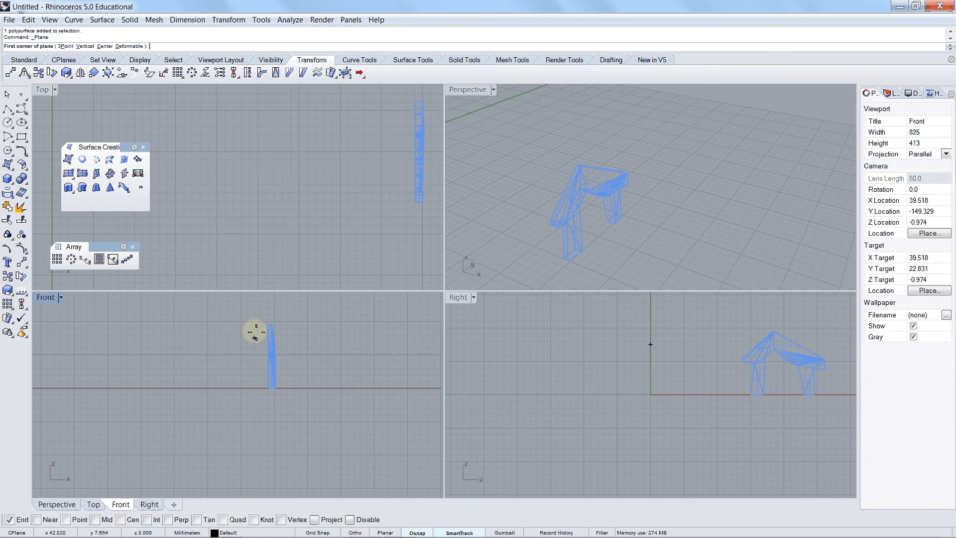
pyautogui.click(248, 315)
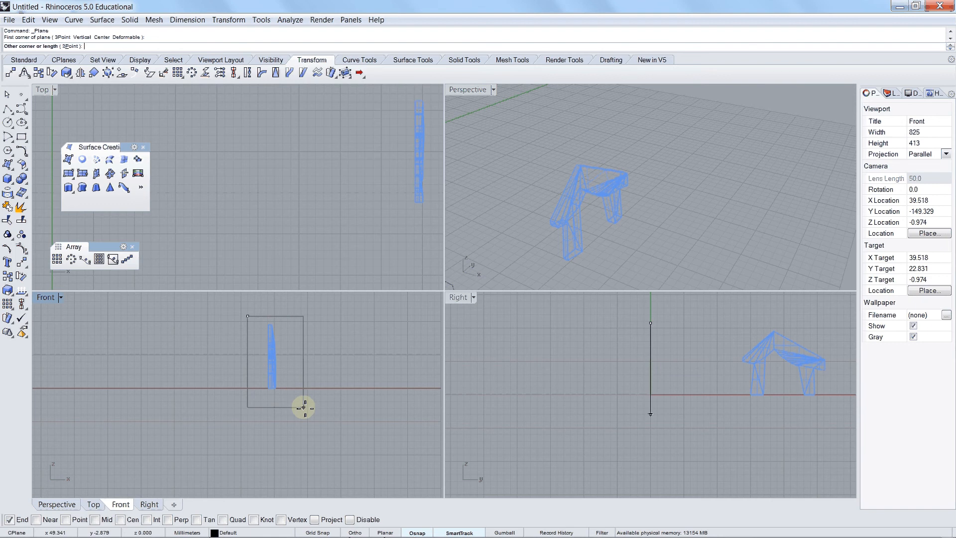
pyautogui.click(304, 407)
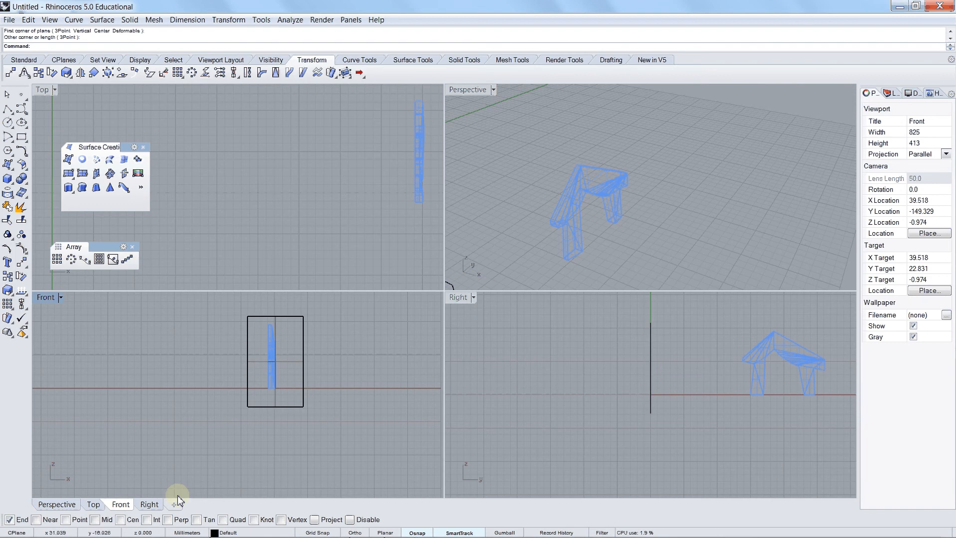
# Step: Disable object snaps and move the plane in the Right view so it stands just before the object's near end
pyautogui.click(350, 519)
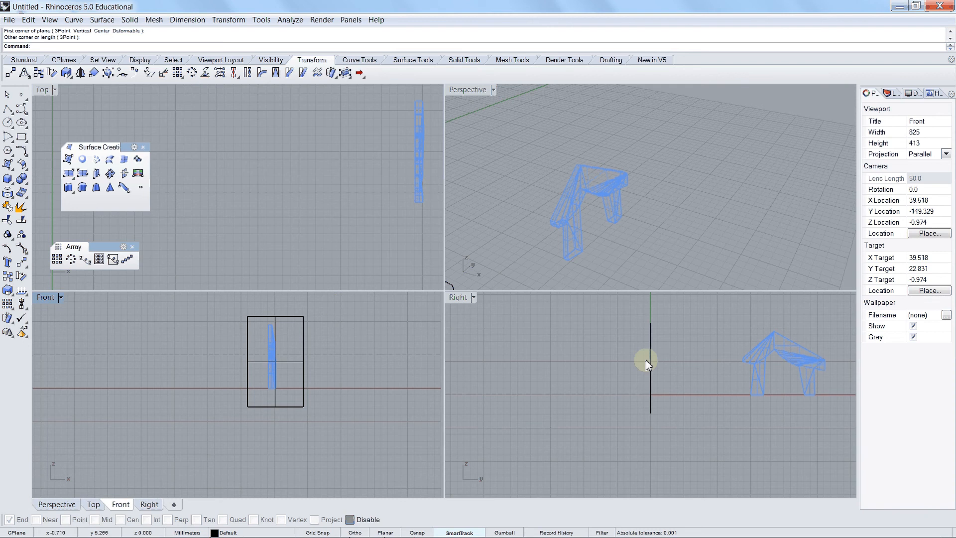
pyautogui.click(648, 361)
pyautogui.moveTo(652, 360); pyautogui.dragTo(737, 358)
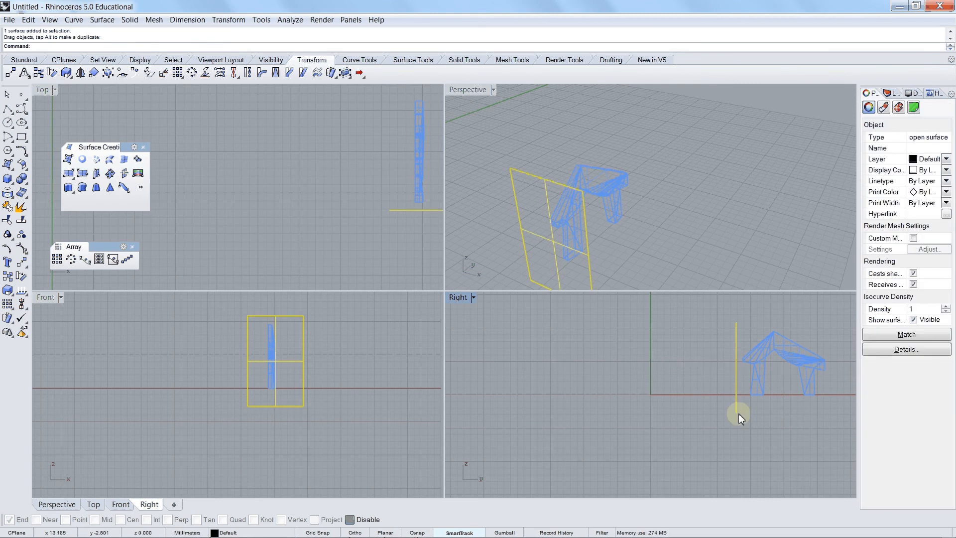
# Step: Create a linear array of 20 copies of the plane in the Right view, about 0.75 mm apart, spanning the whole object
pyautogui.click(728, 421)
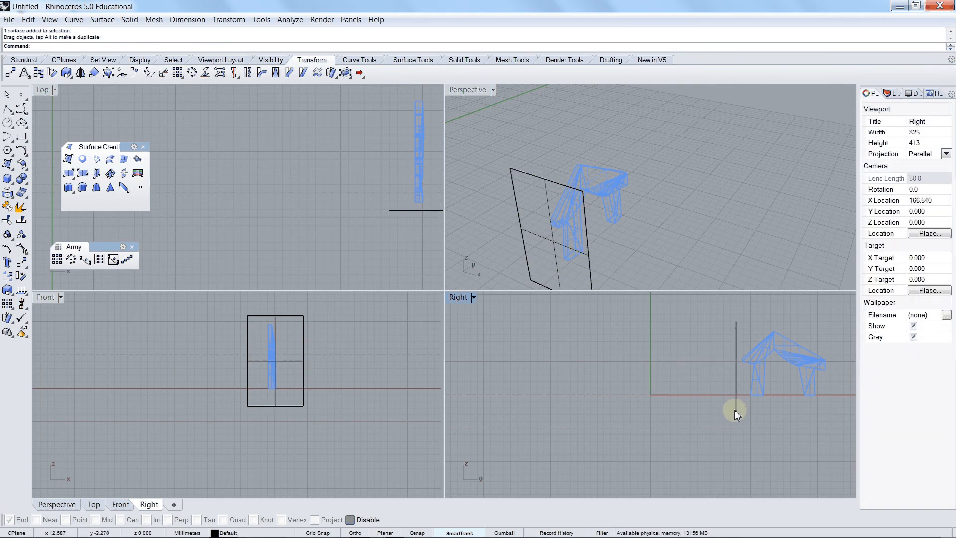
pyautogui.click(7, 304)
pyautogui.click(9, 308)
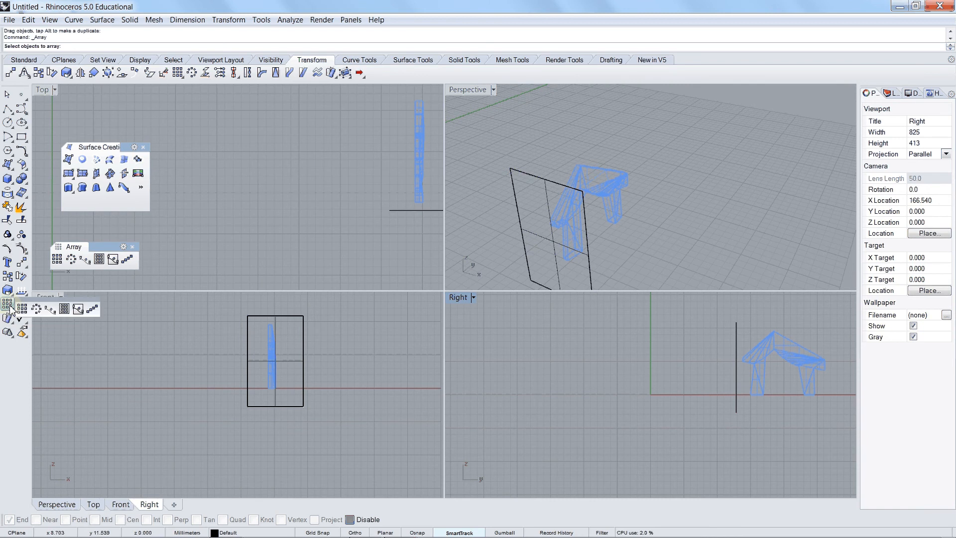
pyautogui.click(93, 310)
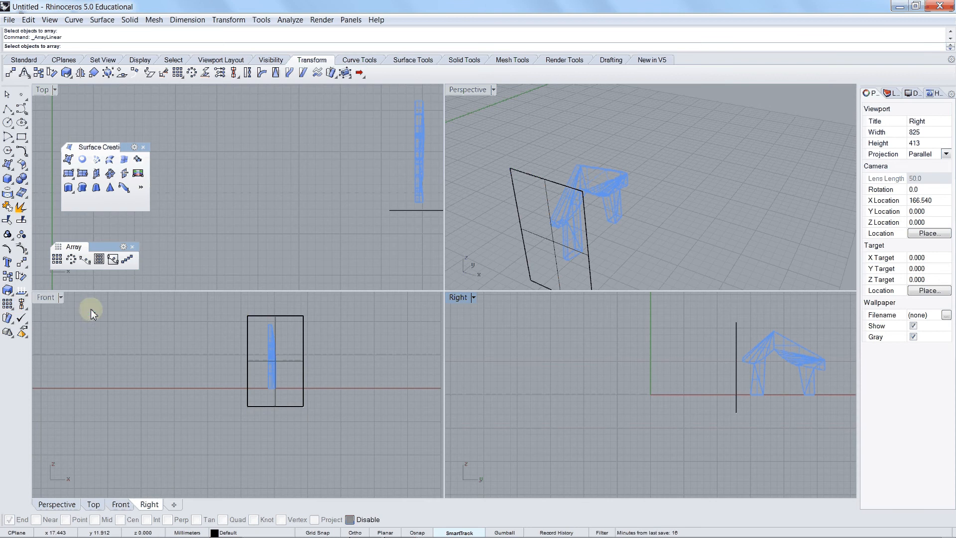
pyautogui.click(248, 402)
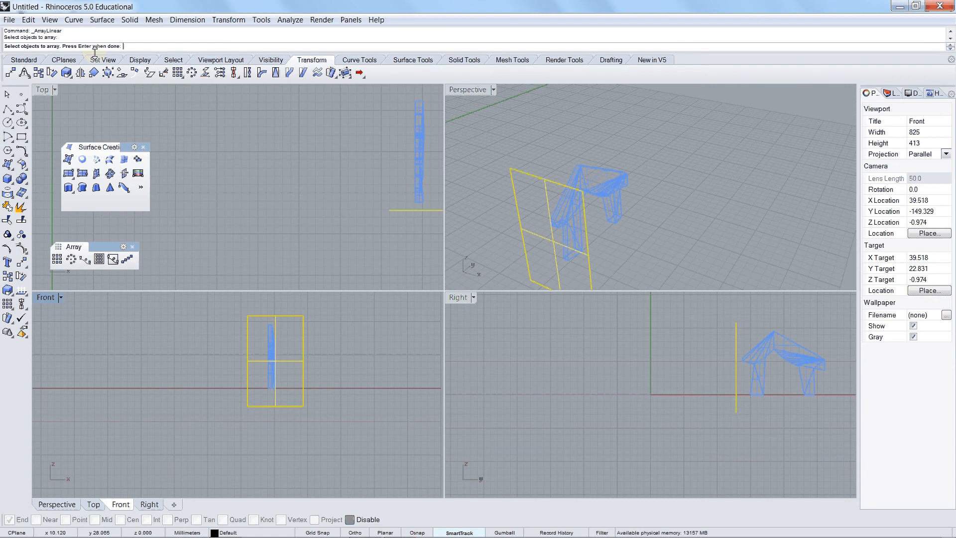
pyautogui.press('Return')
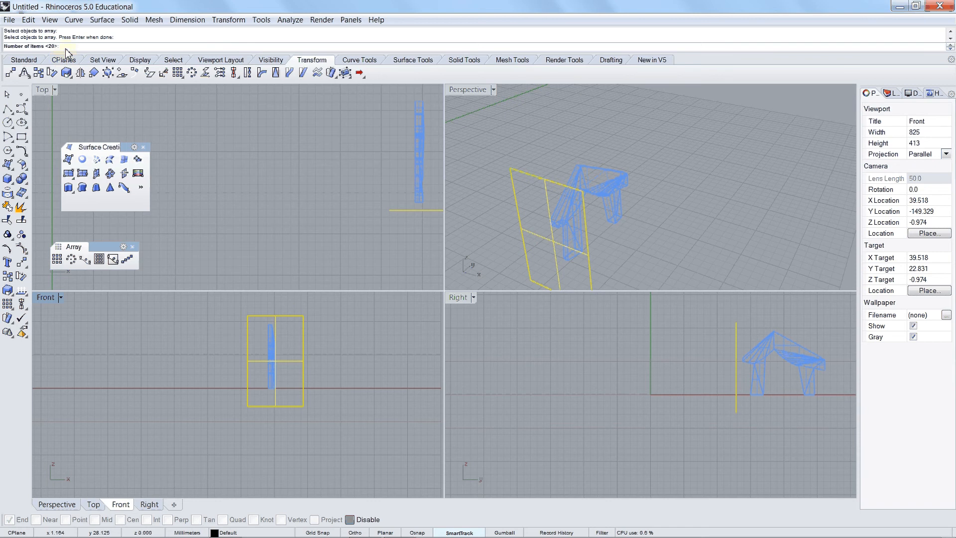
pyautogui.press('Return')
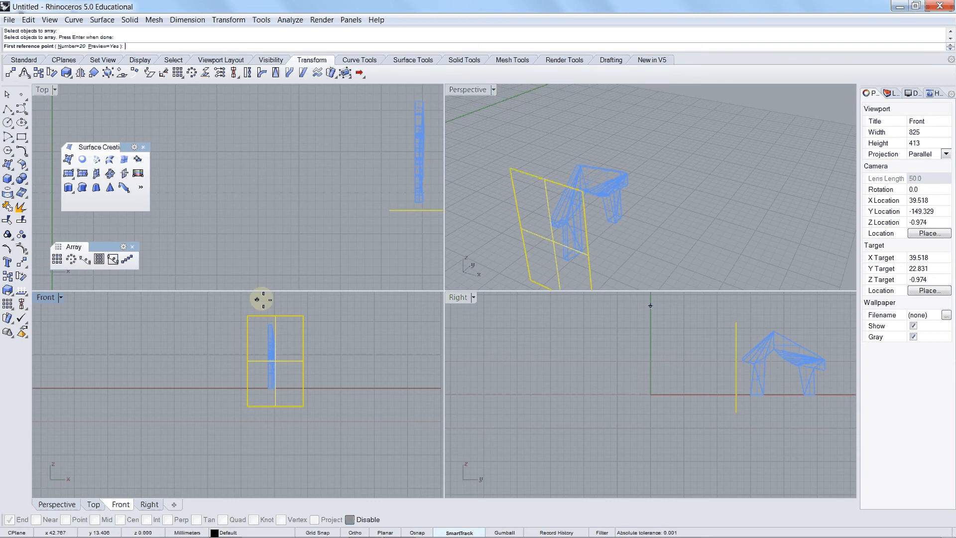
pyautogui.click(738, 414)
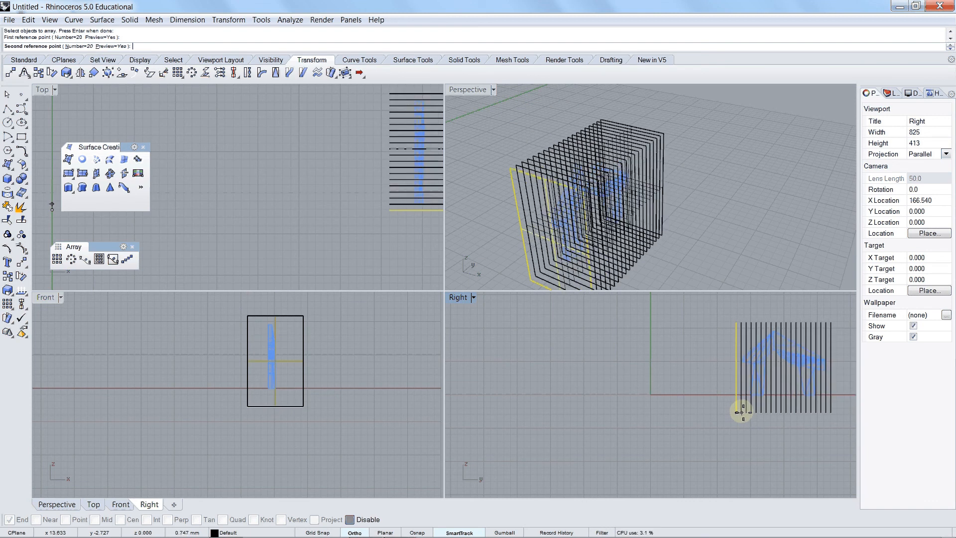
pyautogui.click(742, 412)
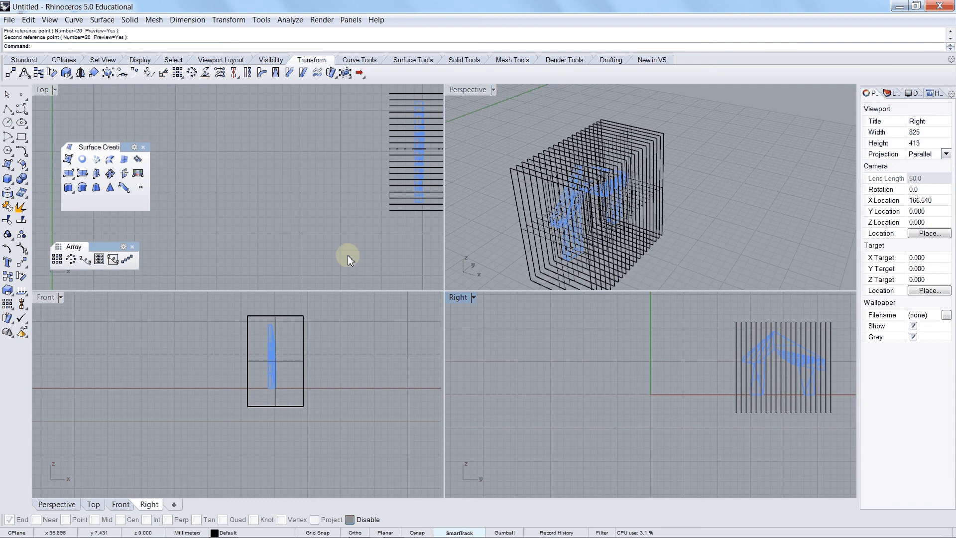
# Step: Intersect all the arrayed planes with the wooden object to generate its section curves
pyautogui.write('inter')
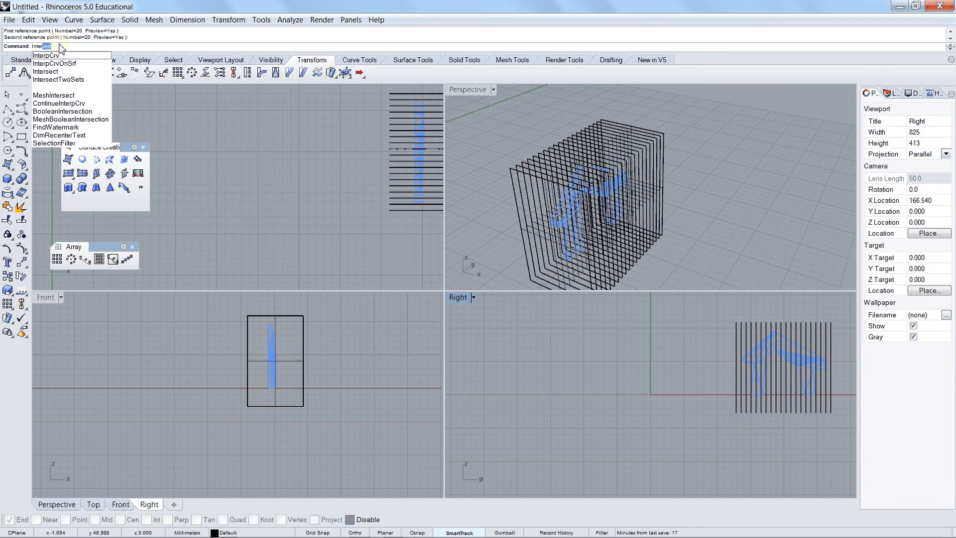
pyautogui.click(52, 72)
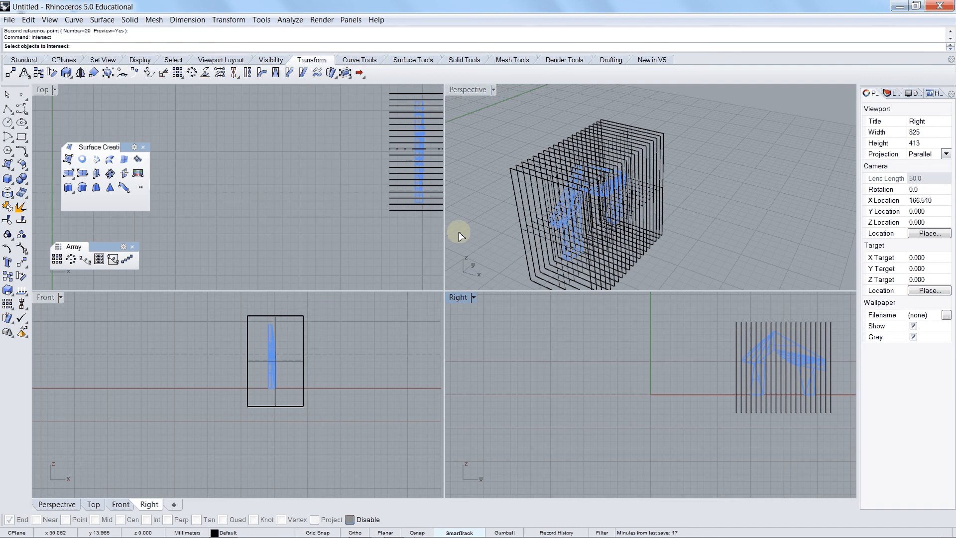
pyautogui.moveTo(332, 435); pyautogui.dragTo(228, 310)
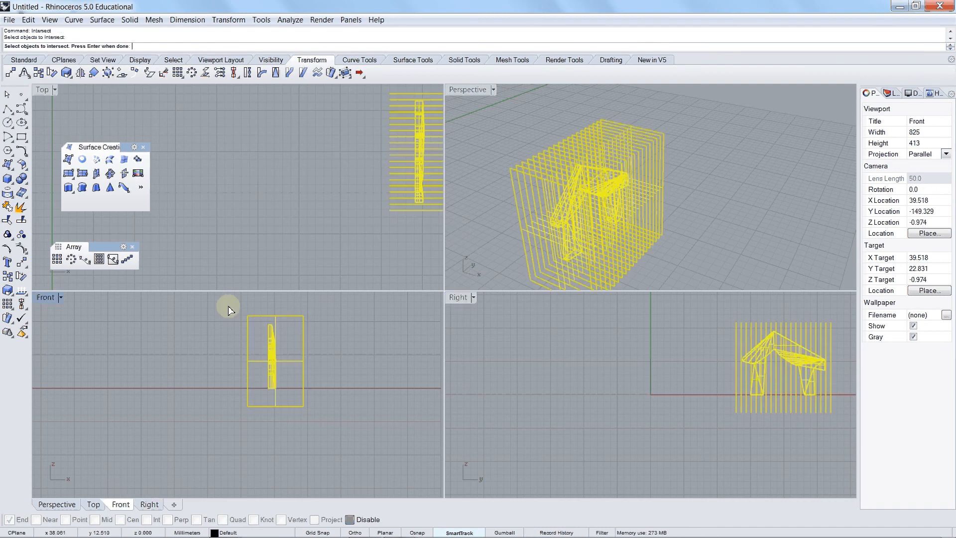
pyautogui.press('Return')
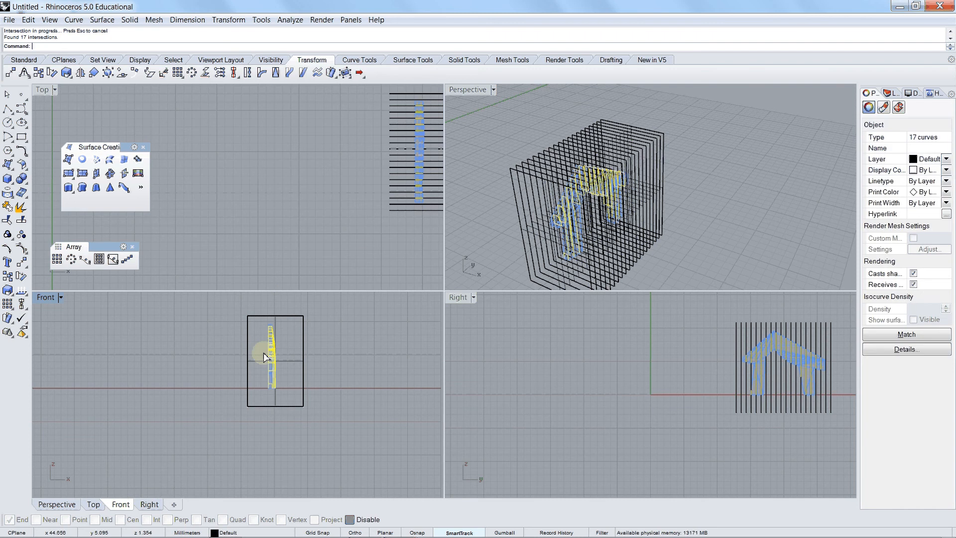
# Step: Move the section curves sideways in the Front view, clear of the object and the planes
pyautogui.moveTo(264, 353); pyautogui.dragTo(173, 355)
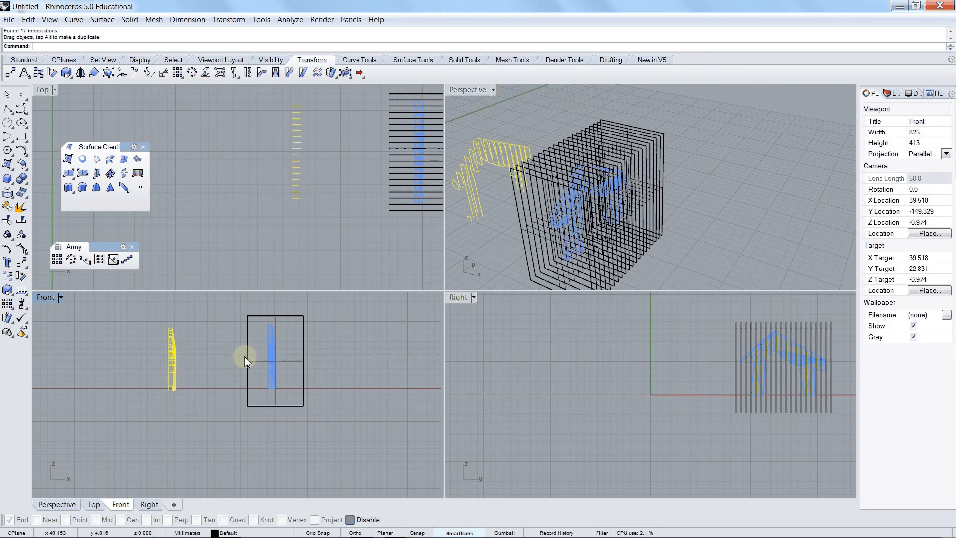
pyautogui.scroll(-4, 318, 364)
pyautogui.click(502, 158)
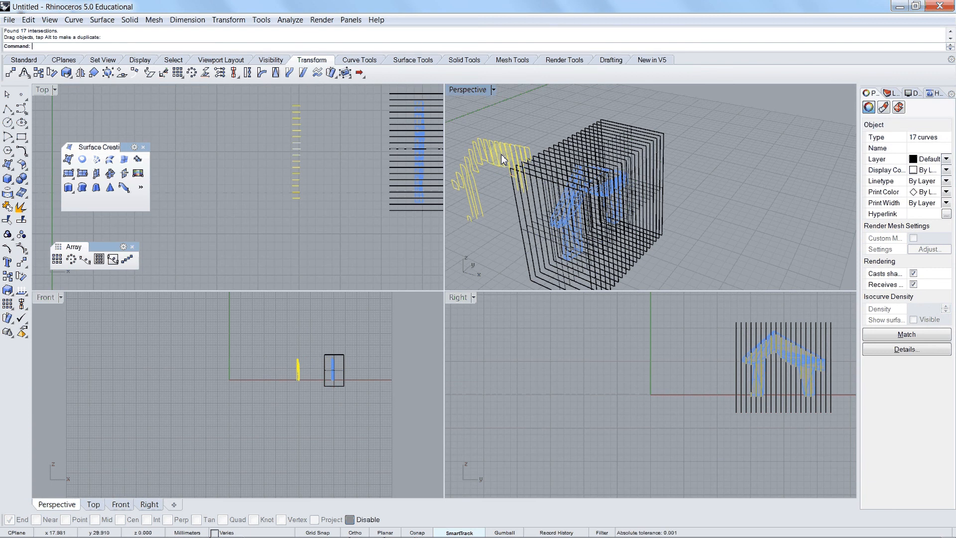
pyautogui.moveTo(502, 159); pyautogui.dragTo(494, 118, button='right')
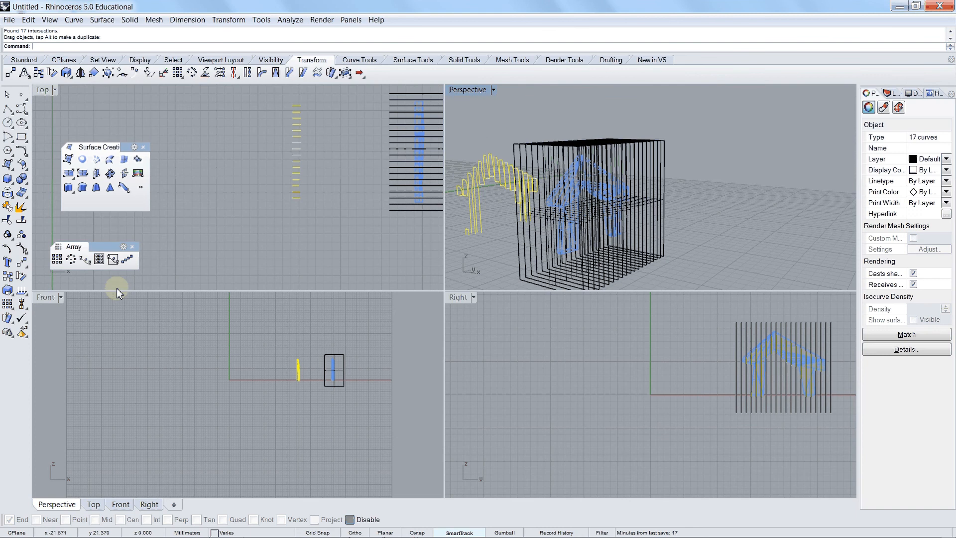
# Step: Draw a corner-to-corner rectangle in the Front view, beside the section curves, as a layout sheet for them
pyautogui.click(20, 136)
pyautogui.click(206, 369)
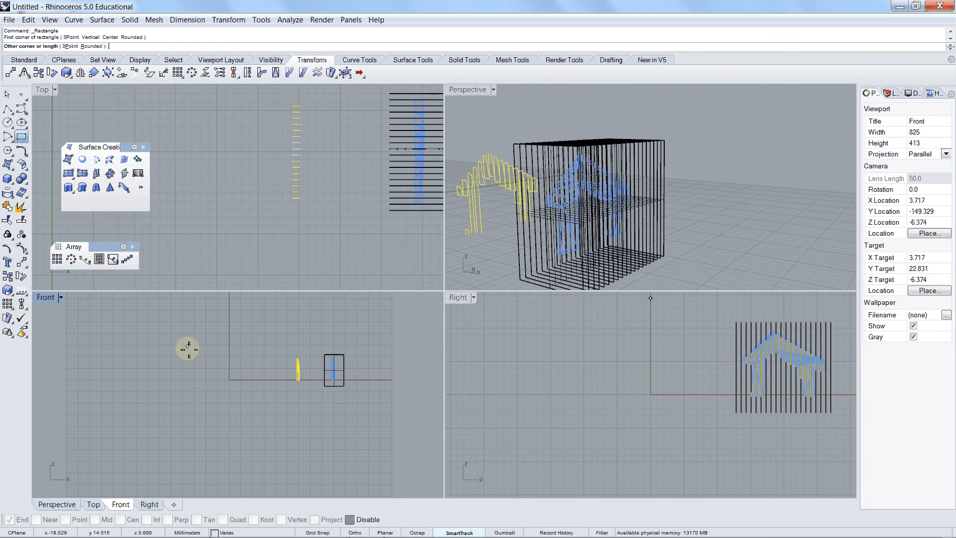
pyautogui.click(257, 393)
pyautogui.click(318, 211)
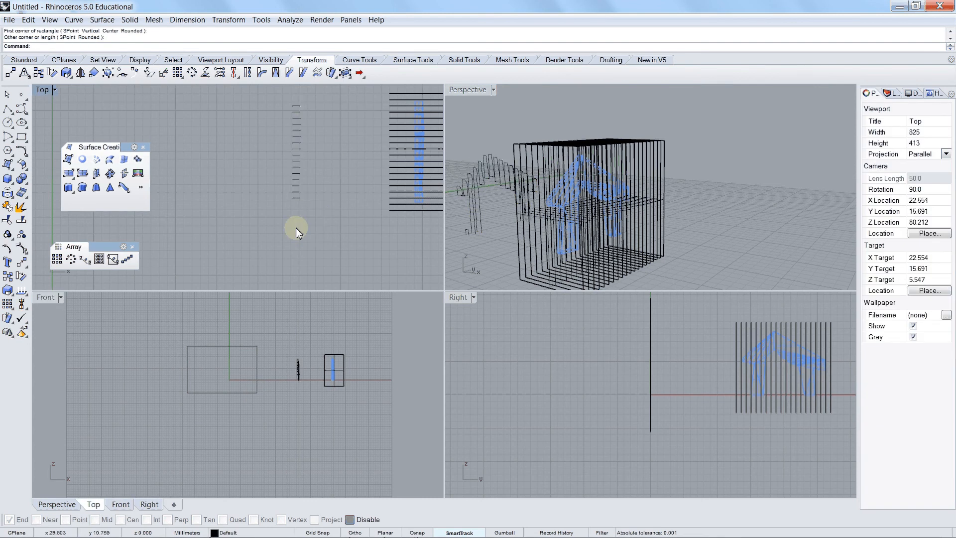
# Step: Move the first three sections from the object's near end into the rectangle, side by side from its upper-left corner
pyautogui.moveTo(296, 228); pyautogui.dragTo(297, 227, button='right')
pyautogui.scroll(2, 322, 143)
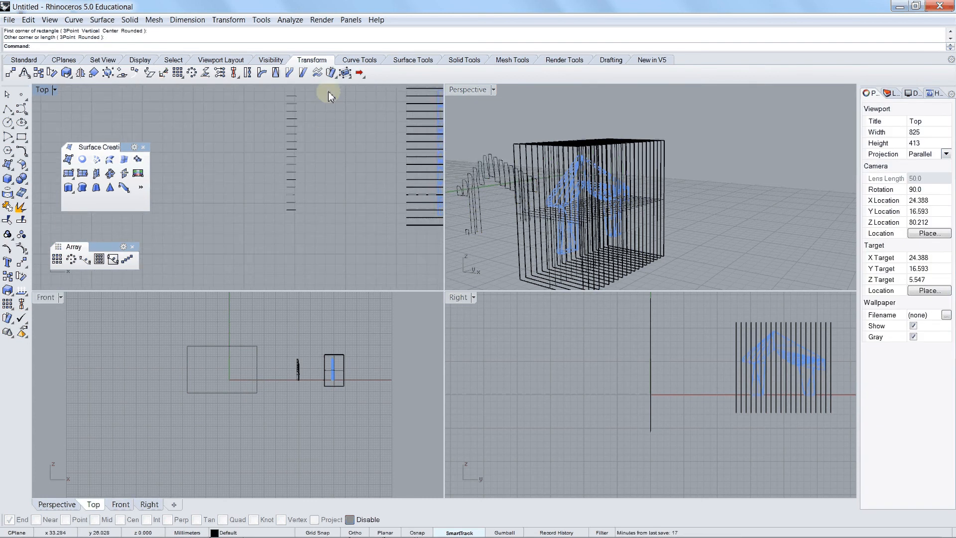
pyautogui.moveTo(328, 96); pyautogui.dragTo(320, 105, button='right')
pyautogui.scroll(8, 220, 337)
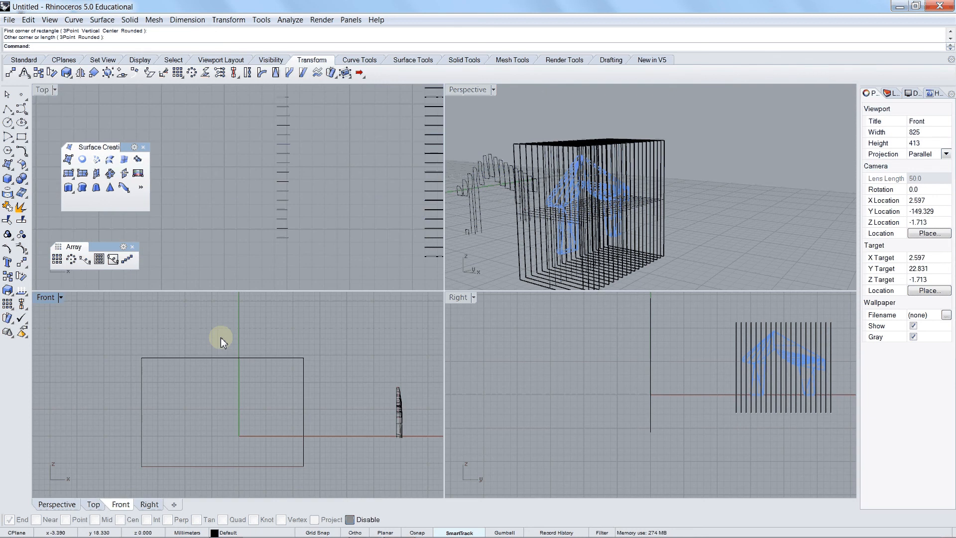
pyautogui.click(288, 243)
pyautogui.click(283, 238)
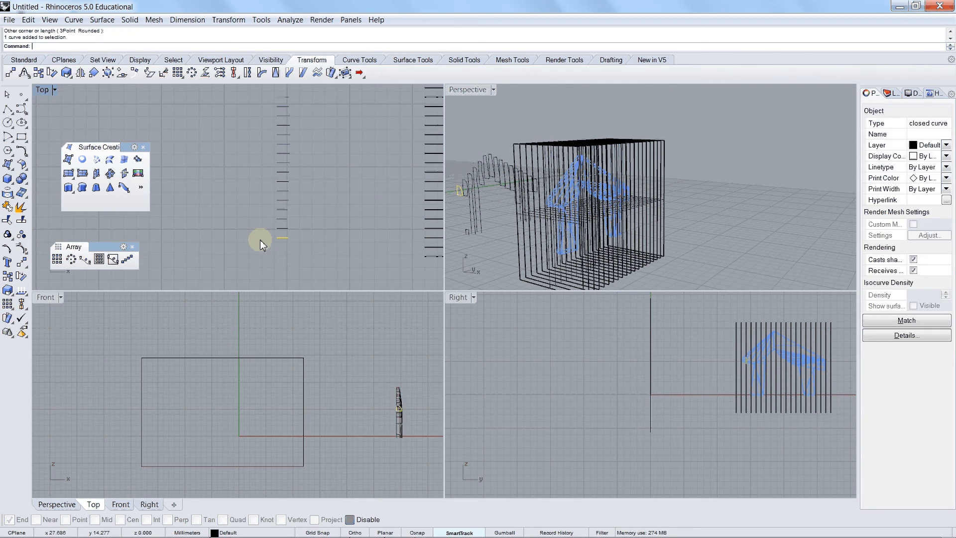
pyautogui.moveTo(279, 237); pyautogui.dragTo(149, 369)
pyautogui.moveTo(309, 246); pyautogui.dragTo(168, 378)
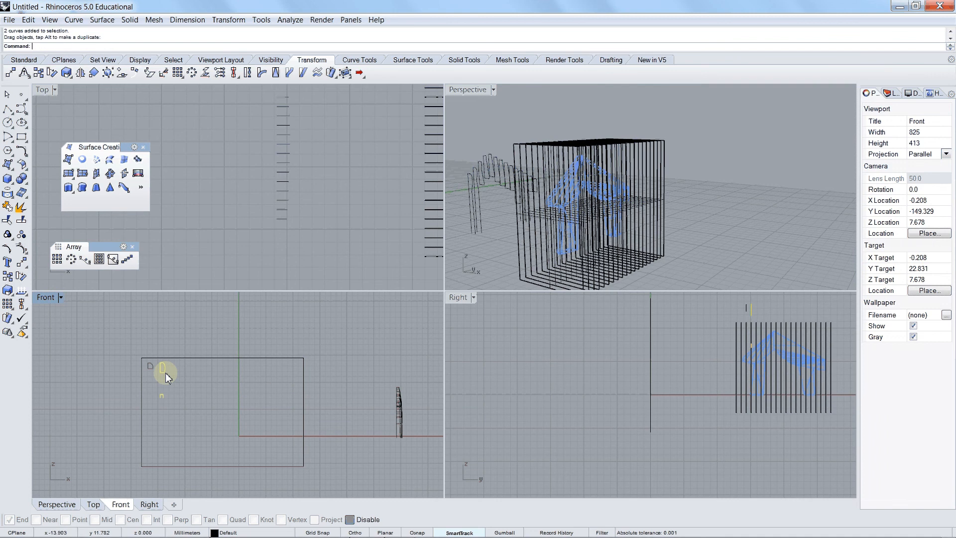
pyautogui.moveTo(297, 234); pyautogui.dragTo(265, 217)
pyautogui.moveTo(398, 409); pyautogui.dragTo(176, 377)
# Step: Move the next four sections into the rectangle, three continuing the upper row and one starting a new row at the lower left
pyautogui.click(293, 225)
pyautogui.click(283, 209)
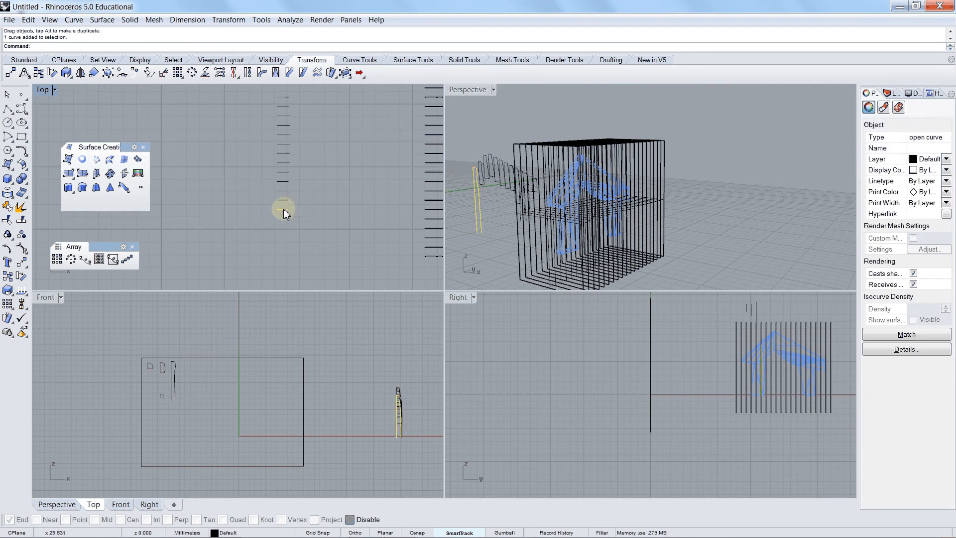
pyautogui.moveTo(399, 395); pyautogui.dragTo(187, 371)
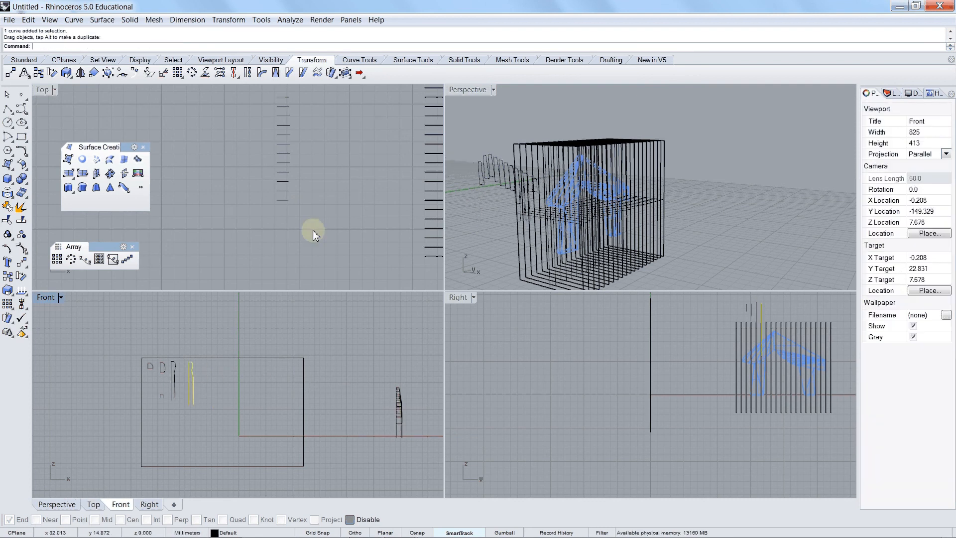
pyautogui.click(284, 197)
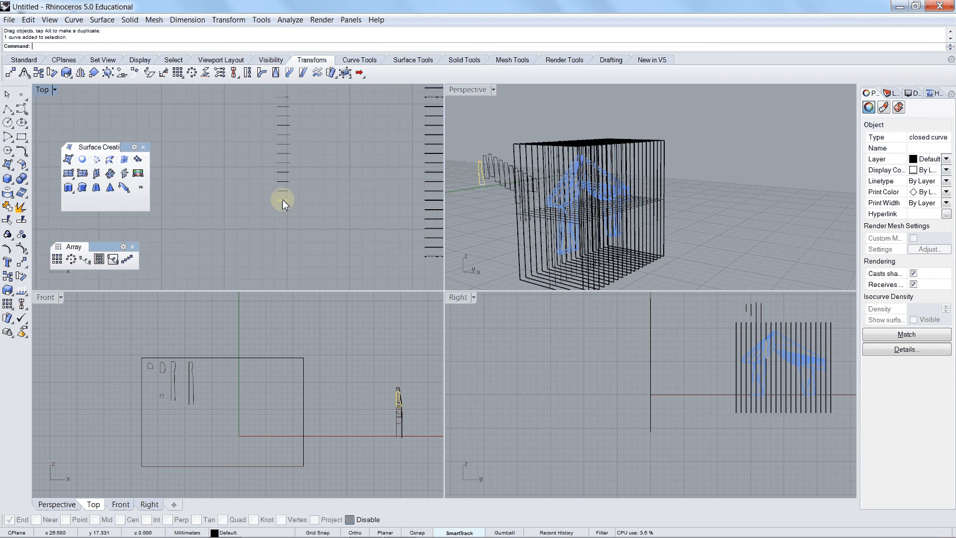
pyautogui.moveTo(399, 392); pyautogui.dragTo(204, 370)
pyautogui.moveTo(309, 207); pyautogui.dragTo(274, 192)
pyautogui.moveTo(397, 413); pyautogui.dragTo(217, 370)
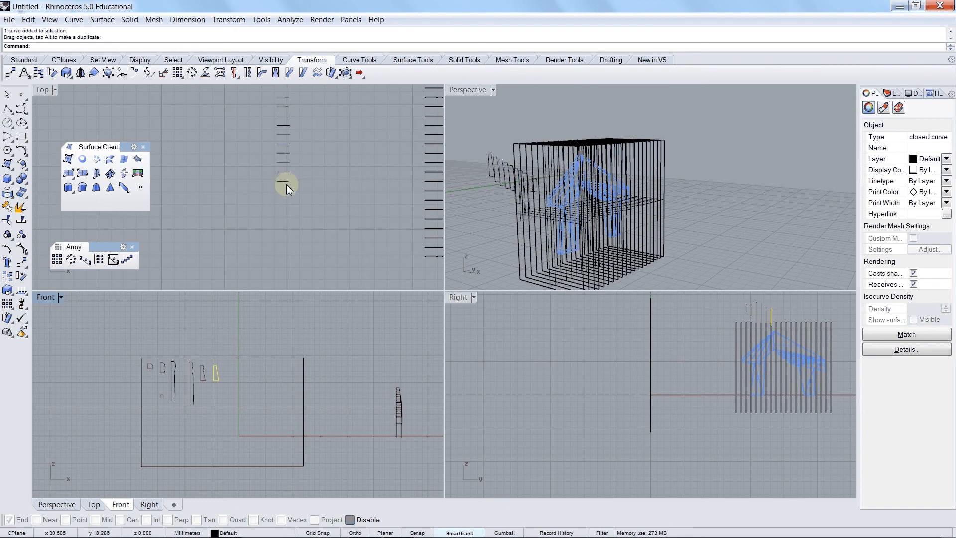
pyautogui.click(269, 179)
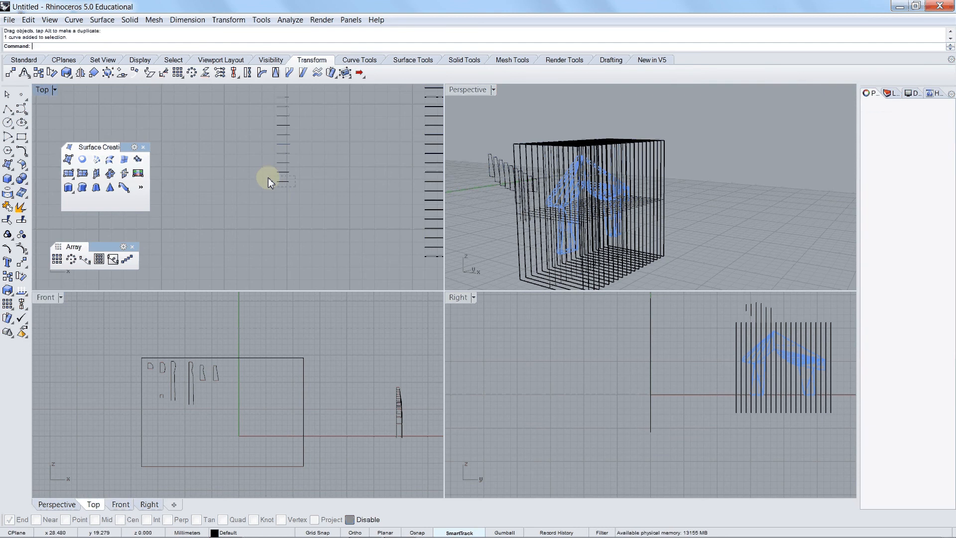
pyautogui.moveTo(268, 181); pyautogui.dragTo(150, 424)
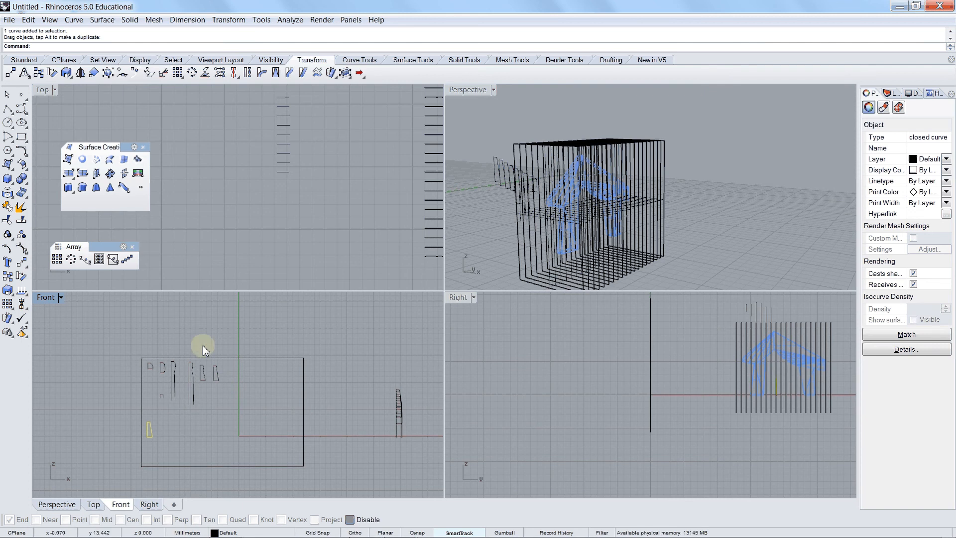
# Step: Enable End object snapping and close the bottom of the small open outline below the second section with a polyline
pyautogui.scroll(10, 171, 402)
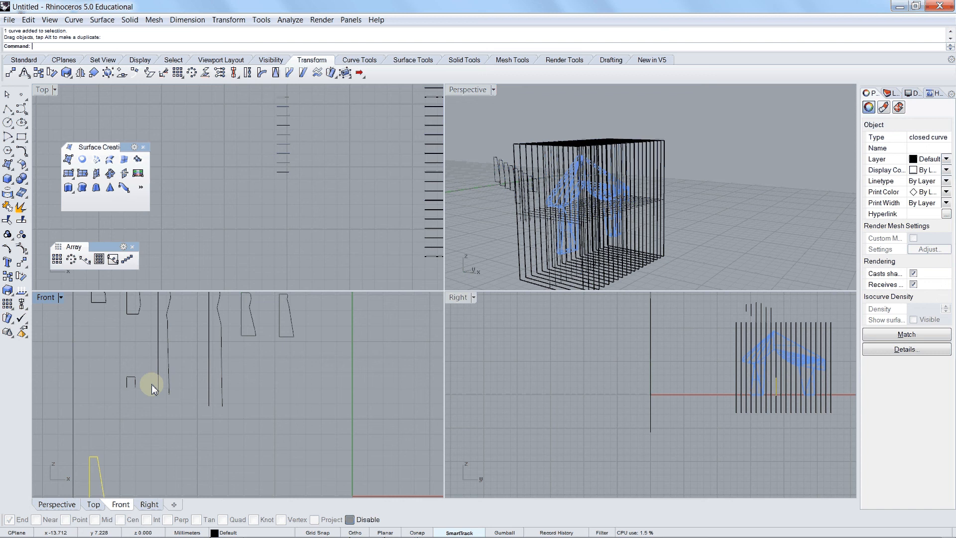
pyautogui.scroll(-2, 221, 396)
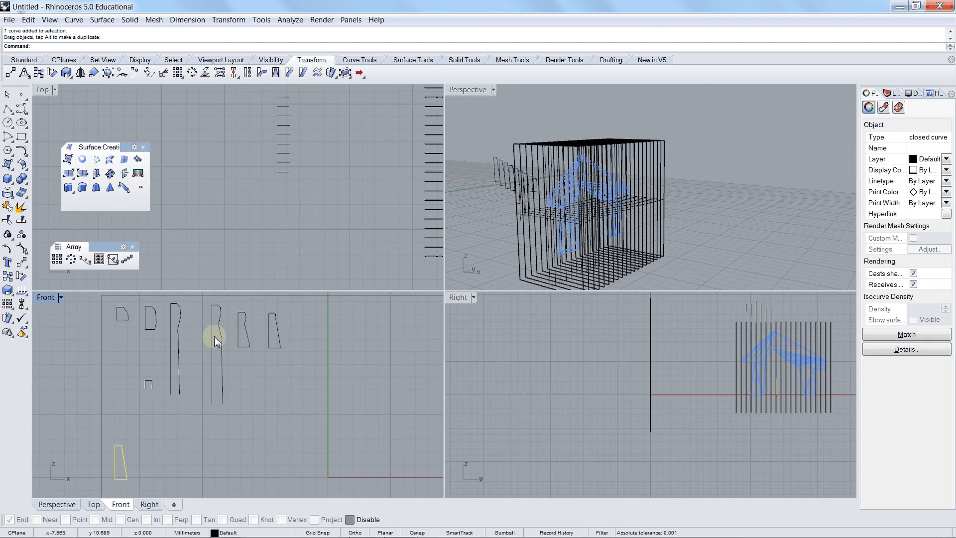
pyautogui.click(416, 534)
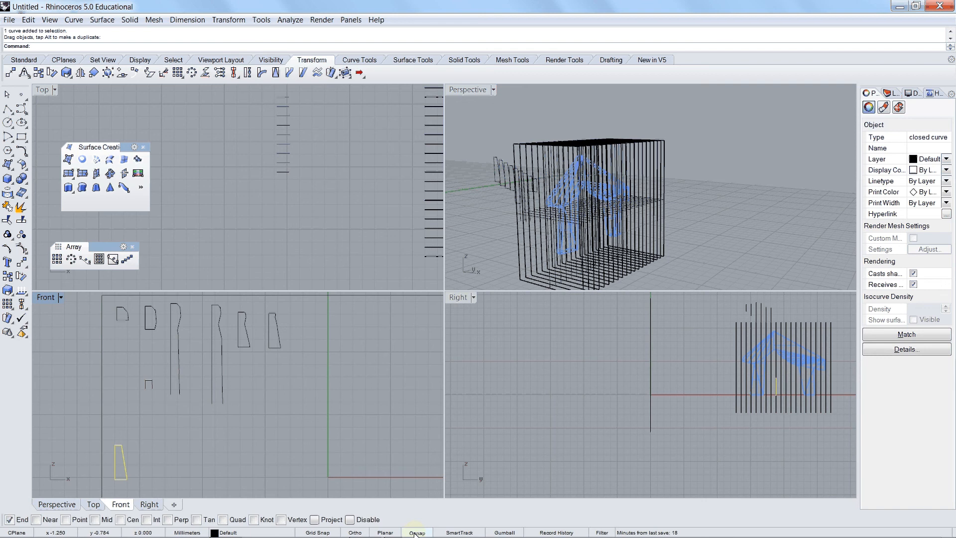
pyautogui.click(417, 533)
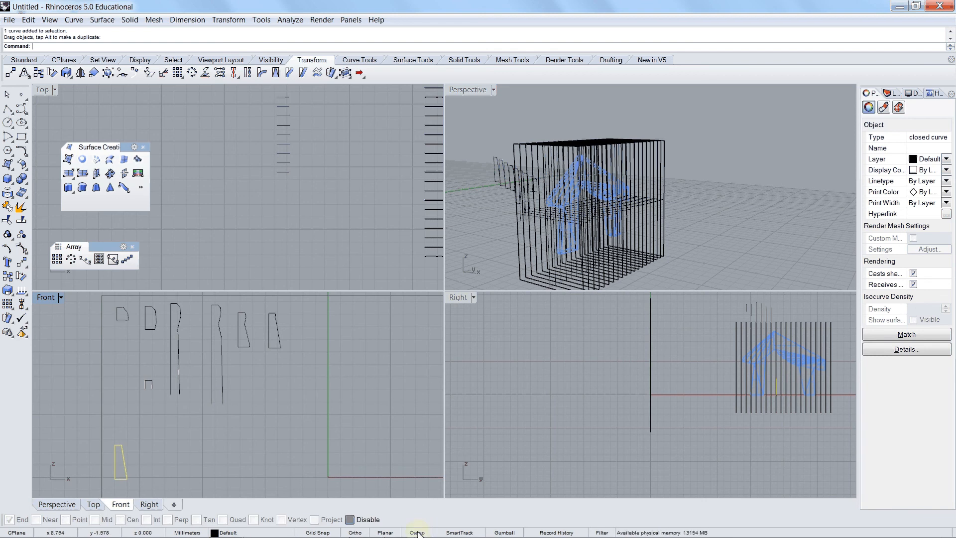
pyautogui.click(417, 532)
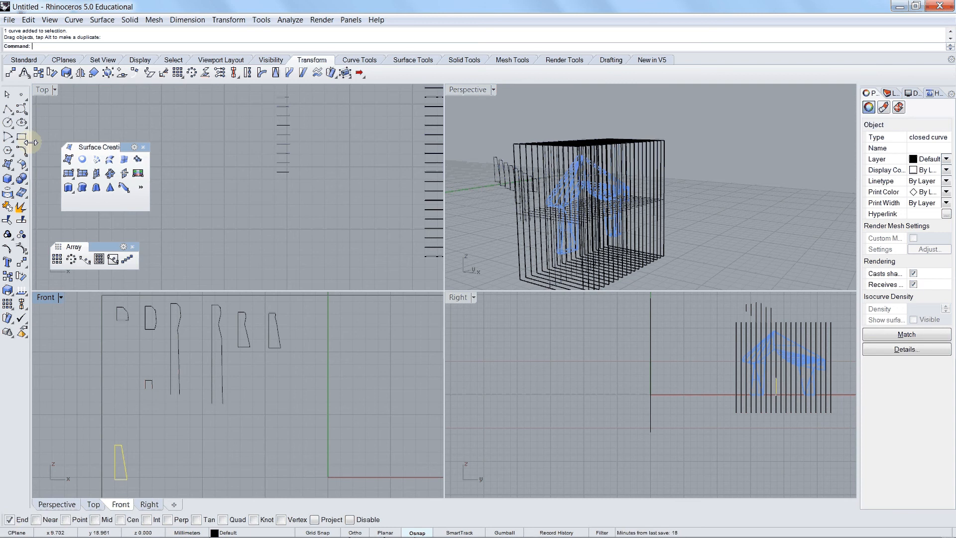
pyautogui.click(8, 109)
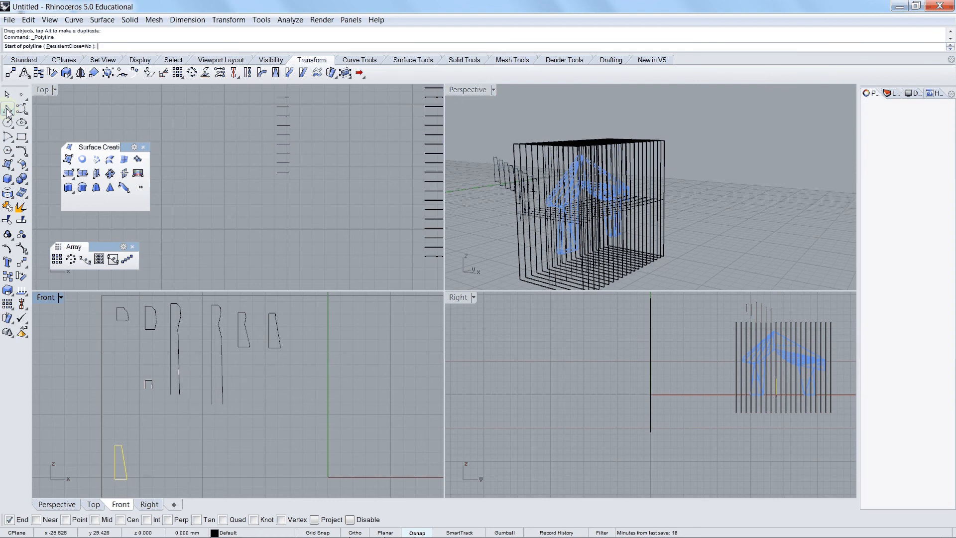
pyautogui.scroll(2, 127, 391)
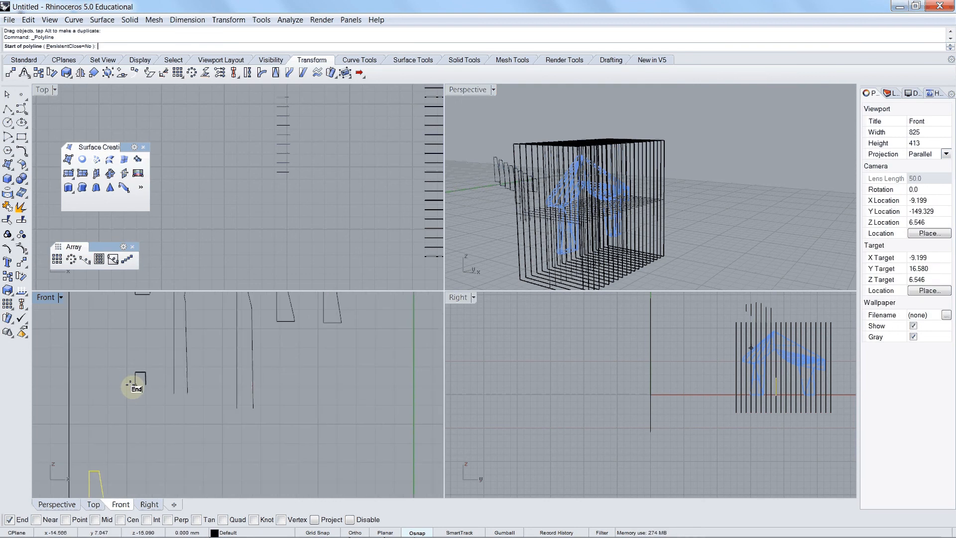
pyautogui.click(131, 384)
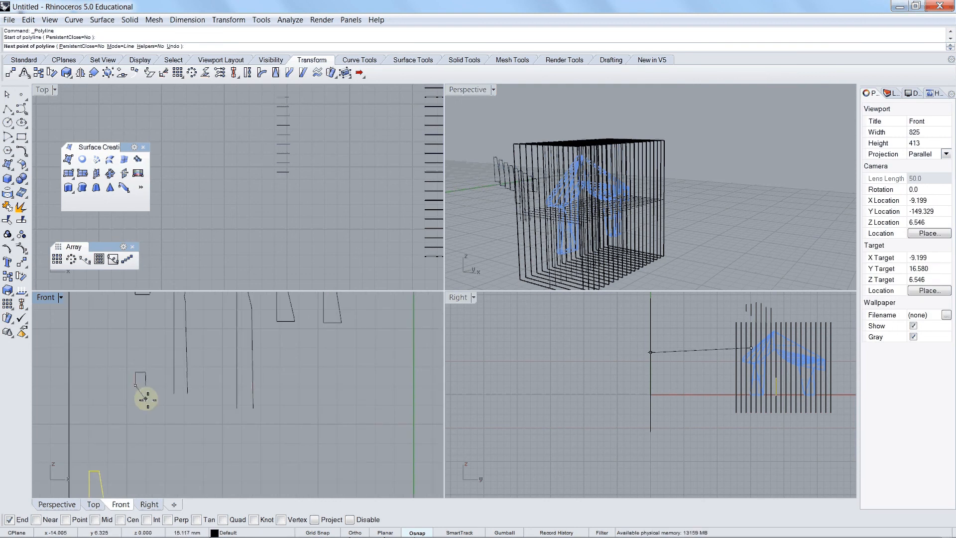
pyautogui.click(144, 384)
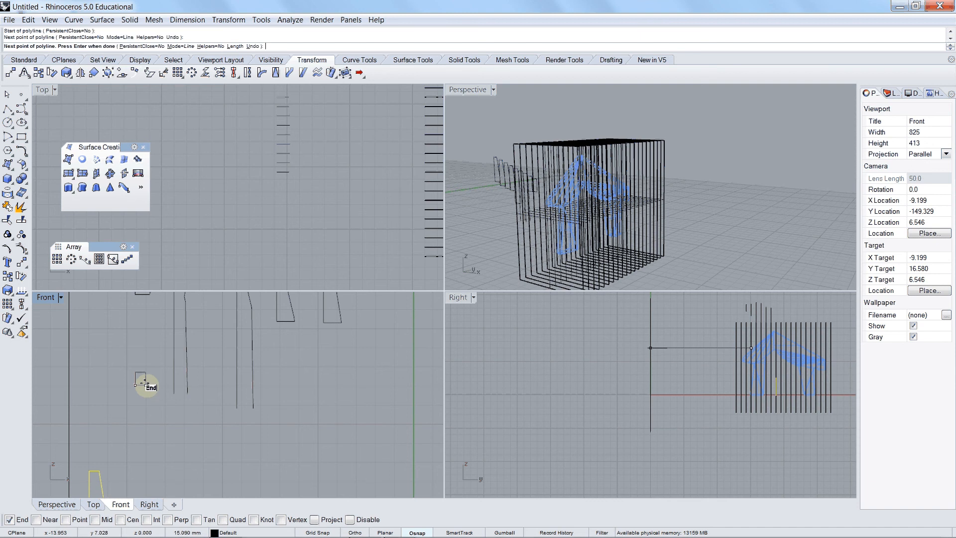
pyautogui.rightClick(181, 410)
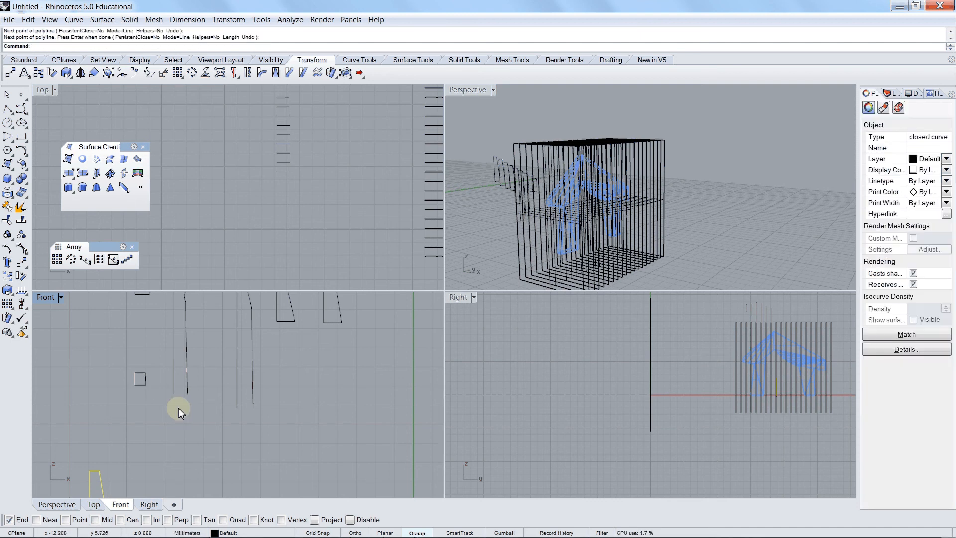
# Step: Close the open bottom of the third section with a polyline between its two end points
pyautogui.rightClick(180, 402)
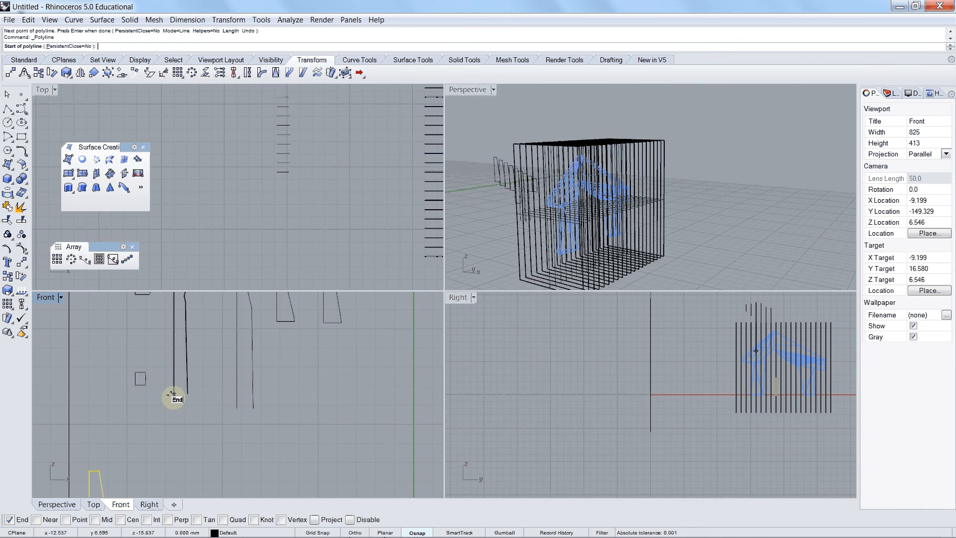
pyautogui.click(172, 392)
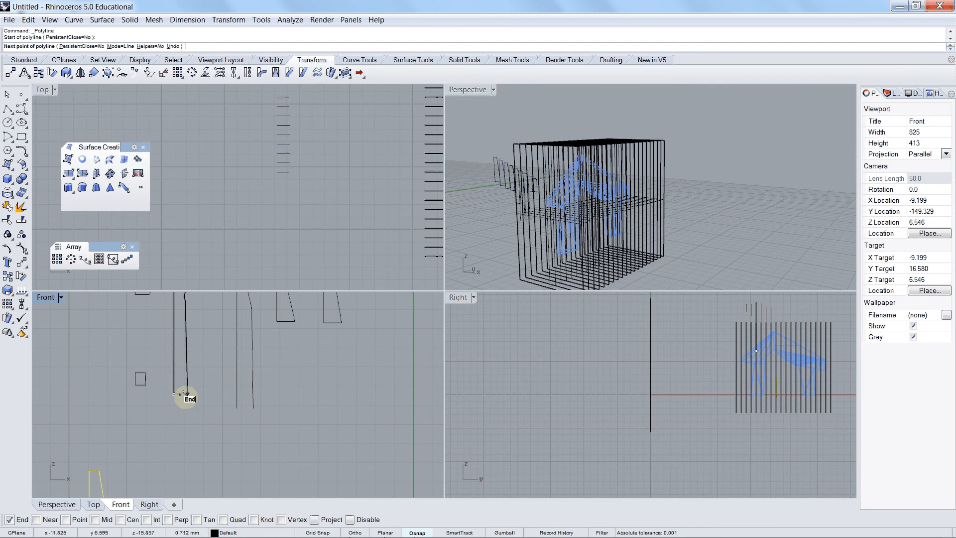
pyautogui.click(186, 394)
pyautogui.press('Return')
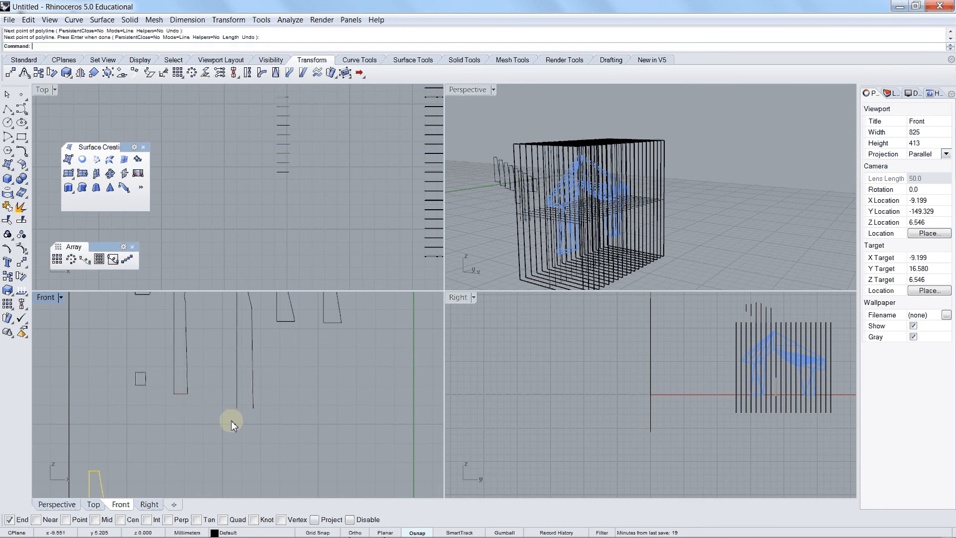
# Step: Close the open bottom of the fourth section with a polyline joining its two long edges
pyautogui.press('Return')
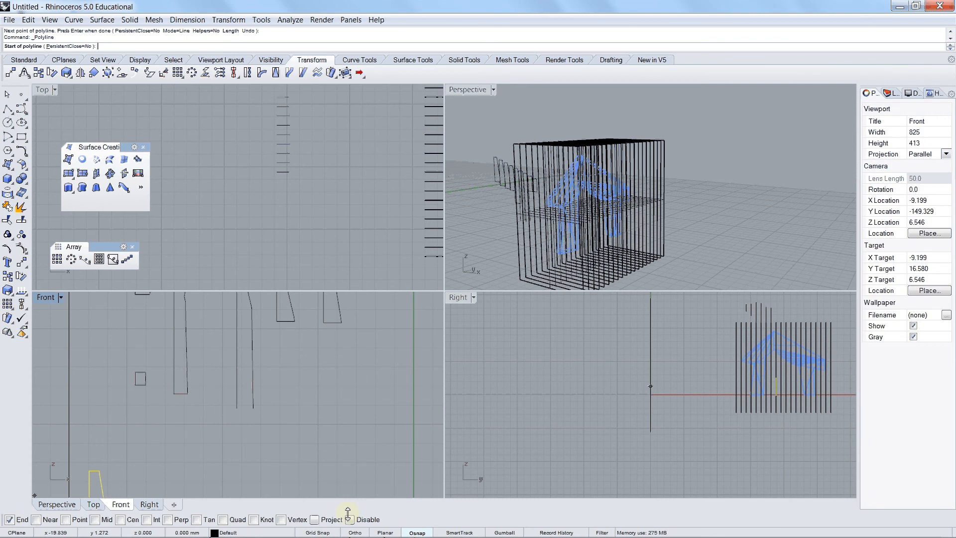
pyautogui.click(413, 533)
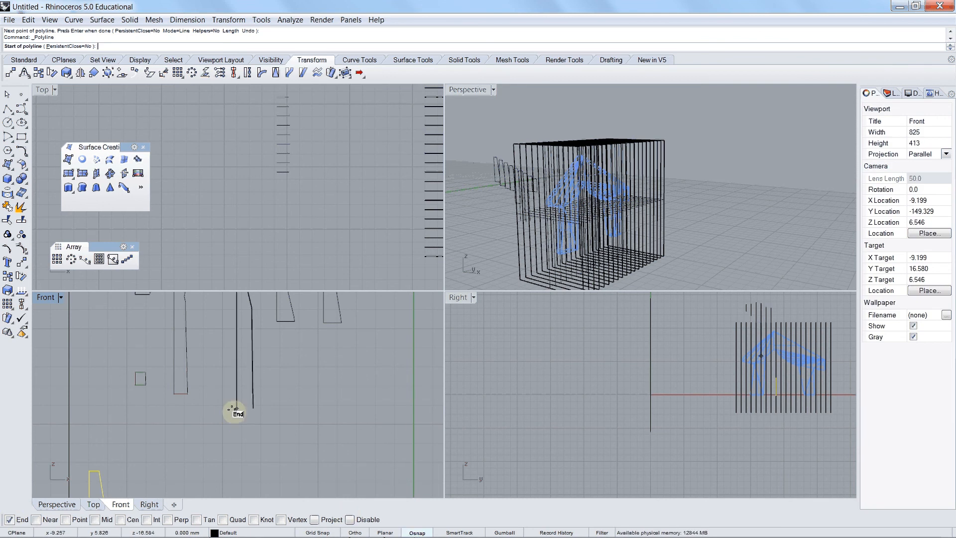
pyautogui.click(236, 408)
pyautogui.click(253, 408)
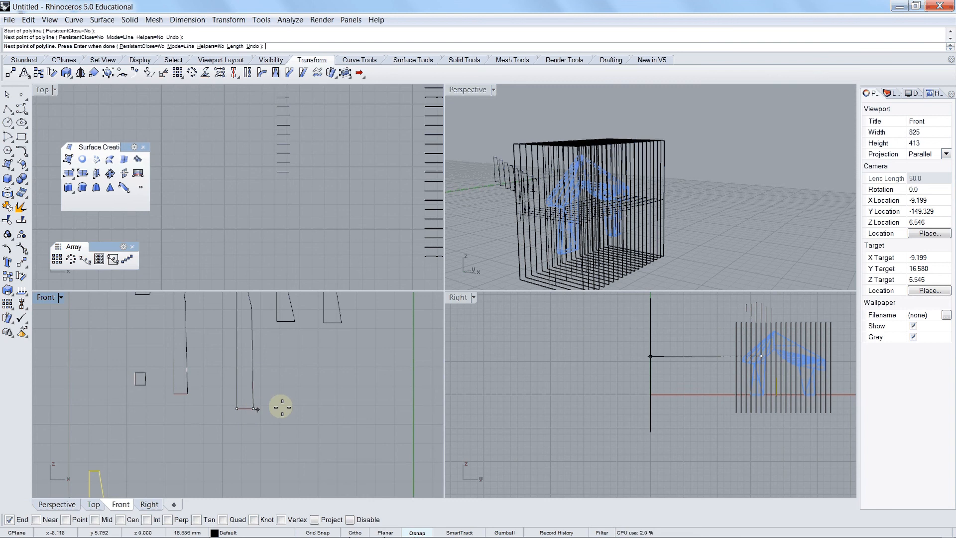
pyautogui.press('Return')
# Step: Export the layout rectangle and all curves inside it to the Desktop as Adobe Illustrator file 5Cutting, using a snapshot of the current view
pyautogui.scroll(-5, 287, 391)
pyautogui.scroll(-3, 287, 391)
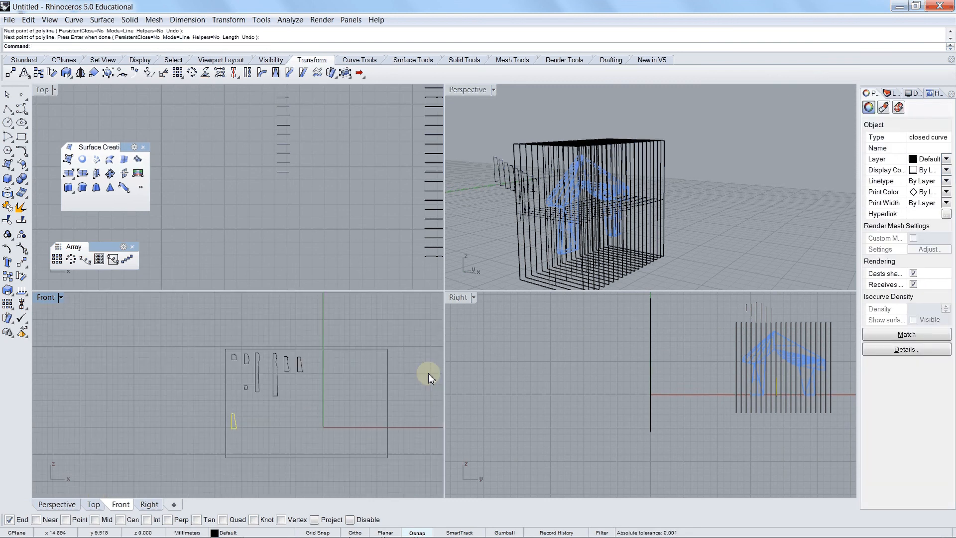
pyautogui.scroll(2, 428, 372)
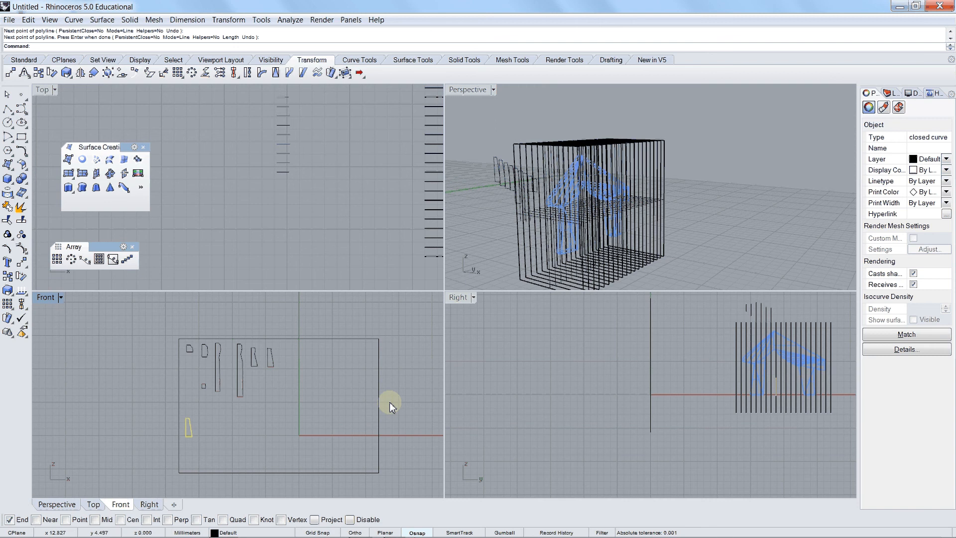
pyautogui.click(390, 402)
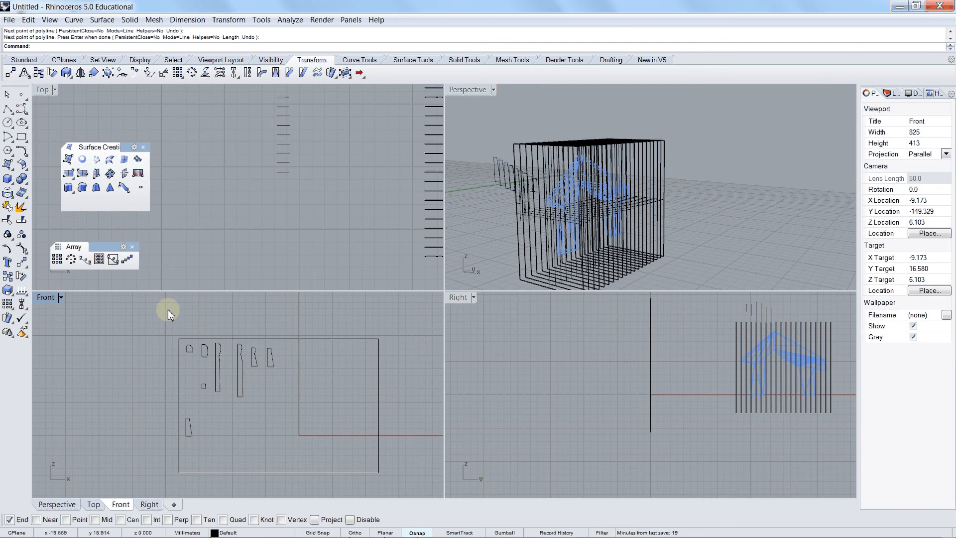
pyautogui.press('Escape')
pyautogui.moveTo(159, 323); pyautogui.dragTo(389, 482)
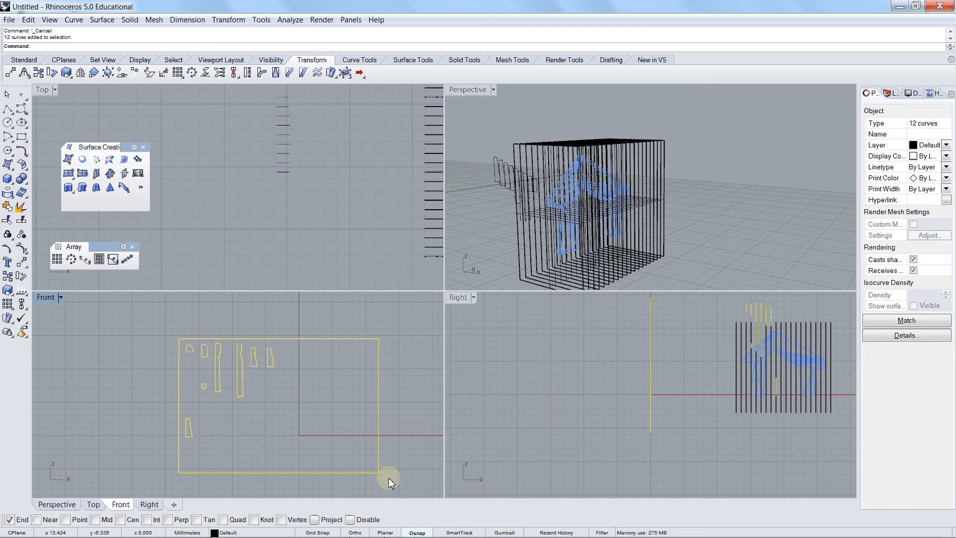
pyautogui.click(10, 20)
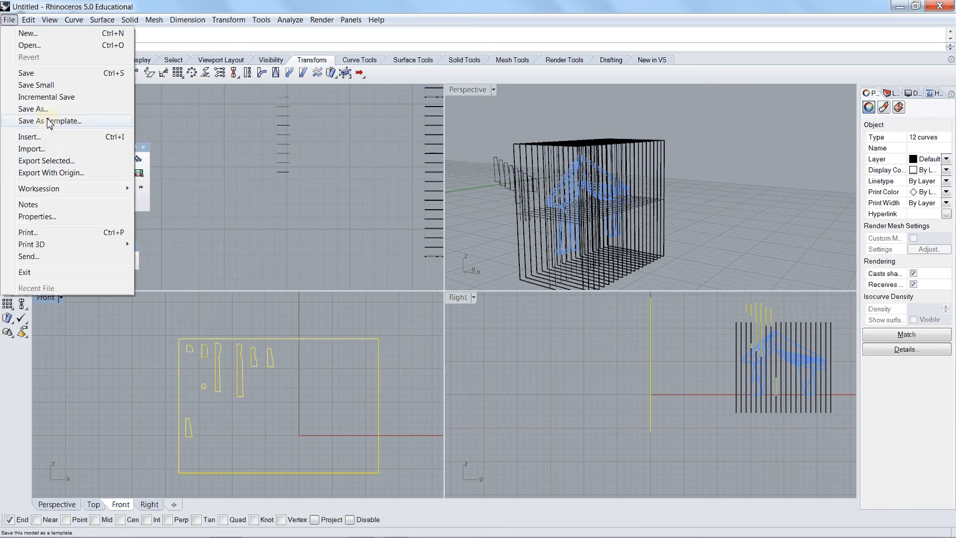
pyautogui.click(45, 161)
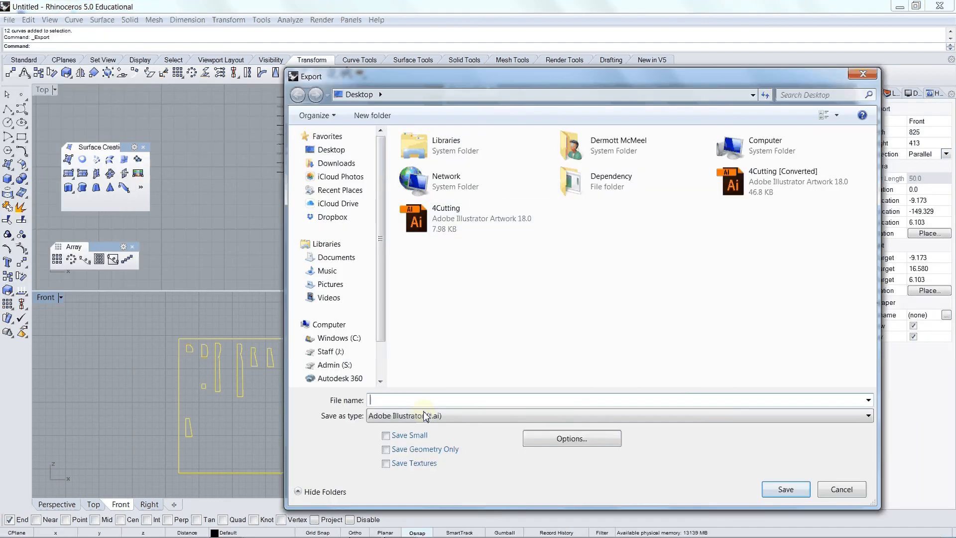
pyautogui.write('$Cutting')
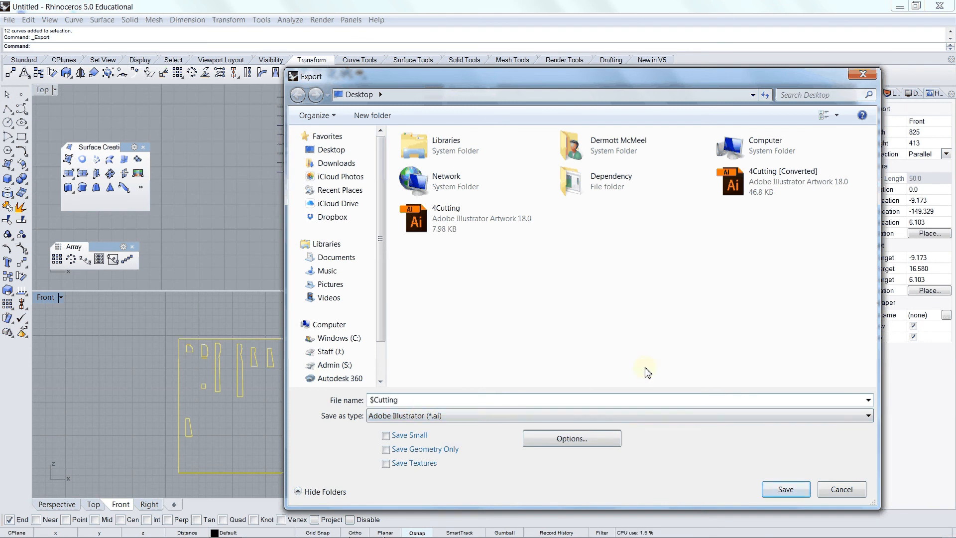
pyautogui.click(375, 399)
pyautogui.press('BackSpace')
pyautogui.write('5')
pyautogui.click(786, 489)
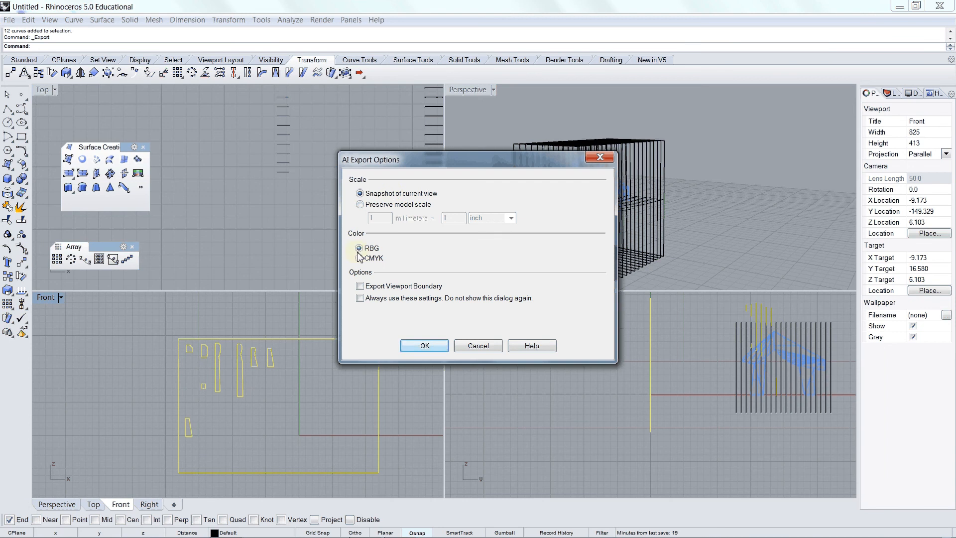
pyautogui.click(424, 345)
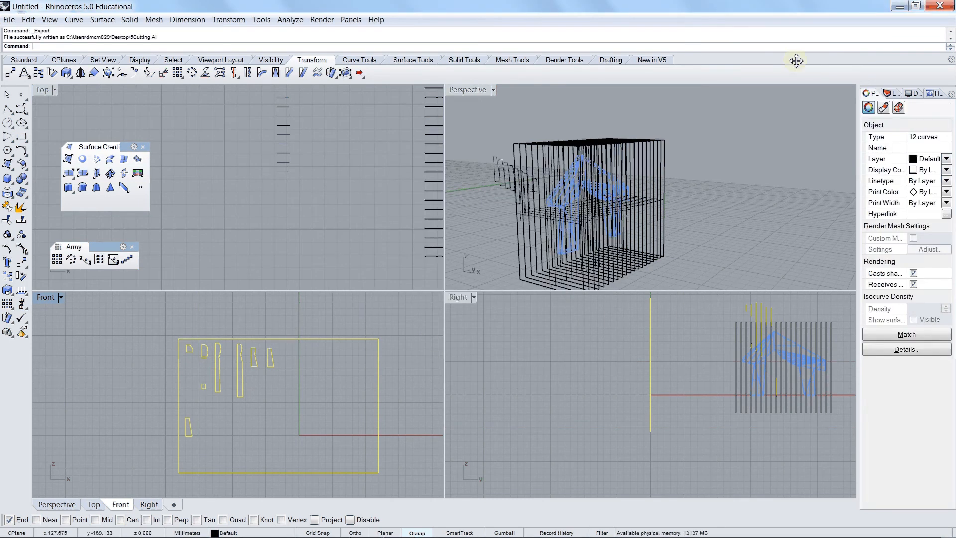
# Step: Open the exported 5Cutting file from the desktop in Adobe Illustrator and dismiss the What's New window
pyautogui.click(900, 6)
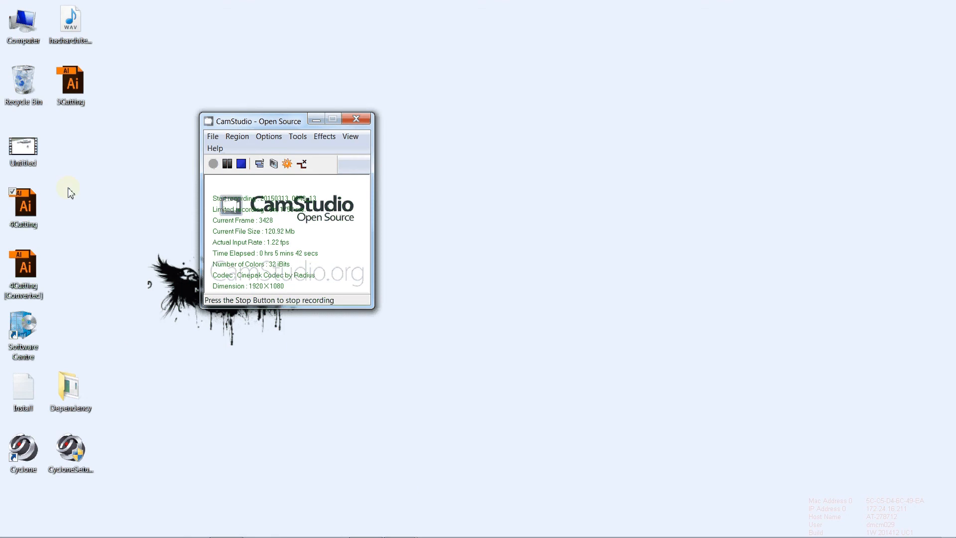
pyautogui.click(73, 85)
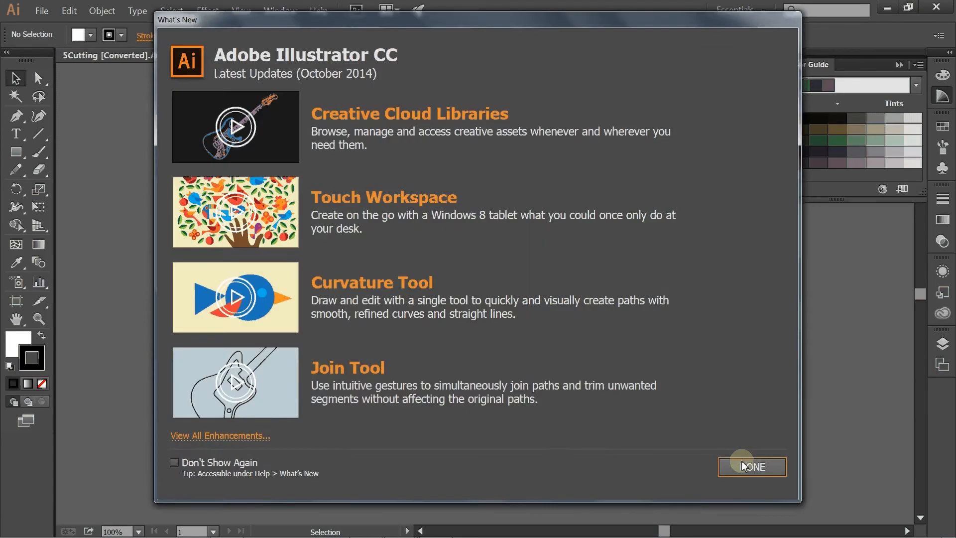
pyautogui.click(744, 460)
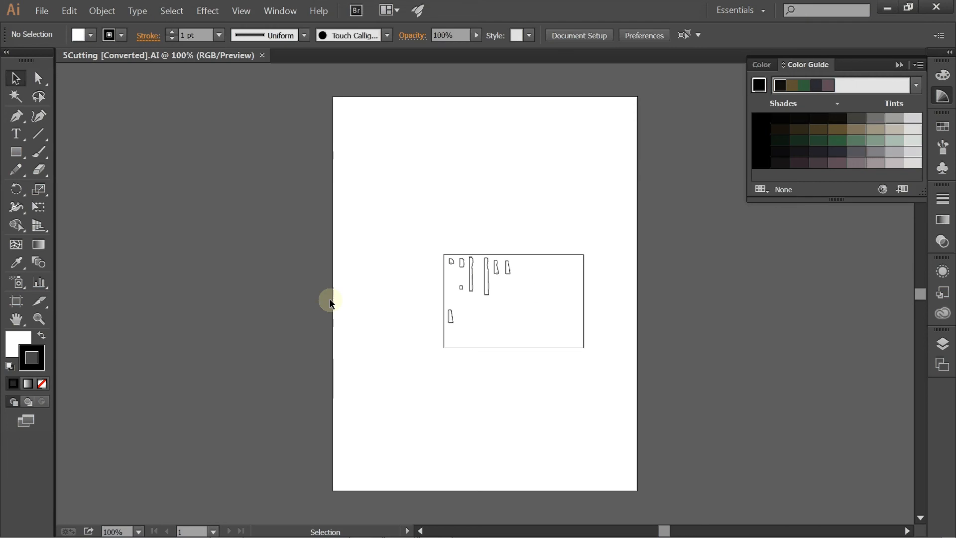
# Step: Edit the document's artboard, setting its size to the A3 preset in landscape orientation
pyautogui.click(46, 13)
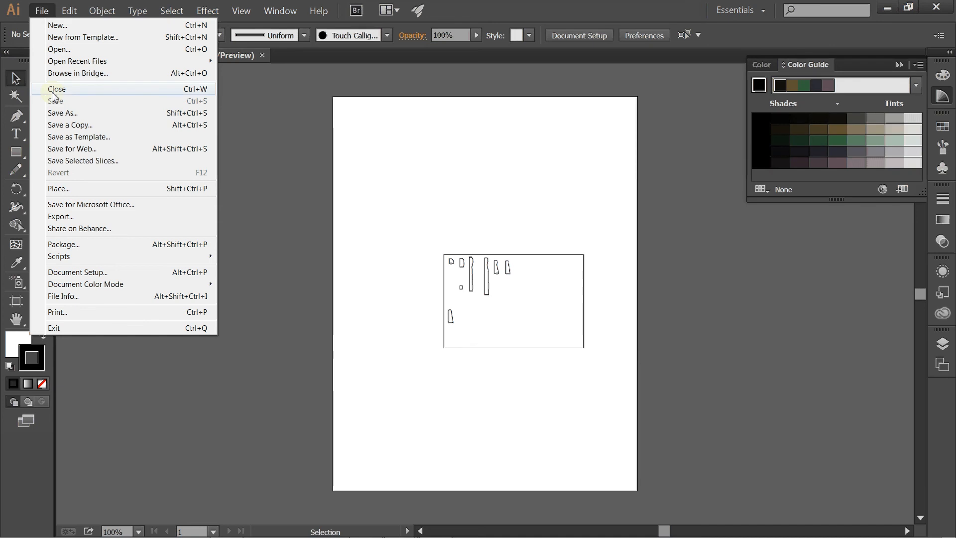
pyautogui.click(101, 274)
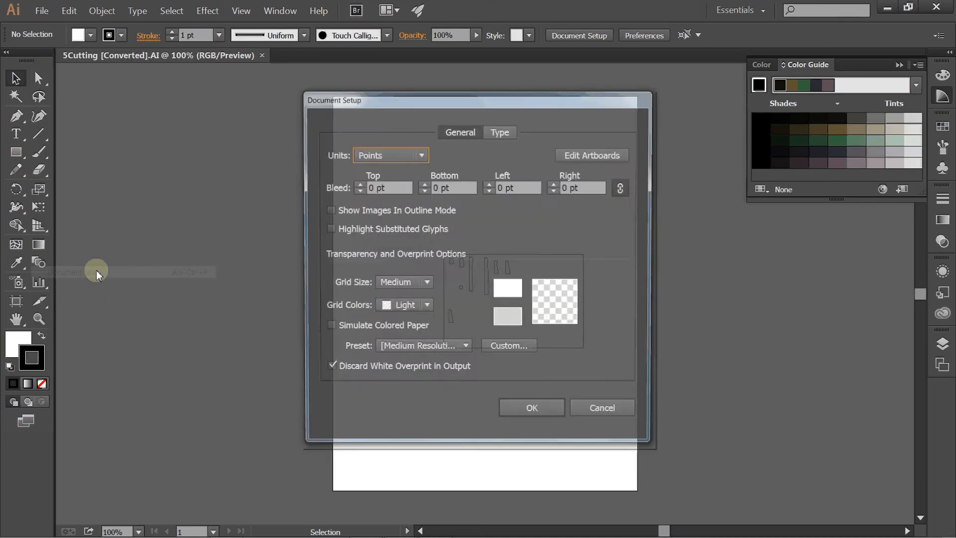
pyautogui.click(602, 156)
pyautogui.click(197, 35)
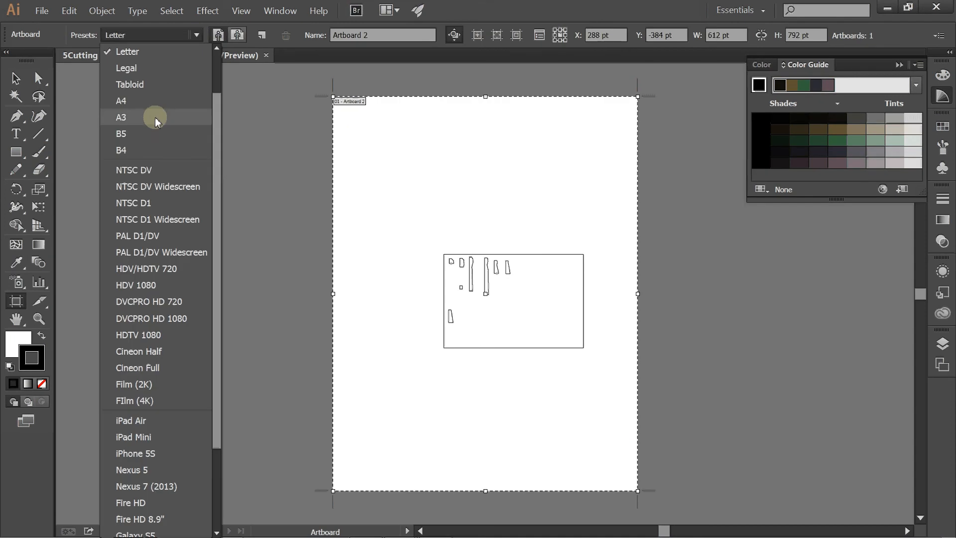
pyautogui.scroll(-3, 157, 127)
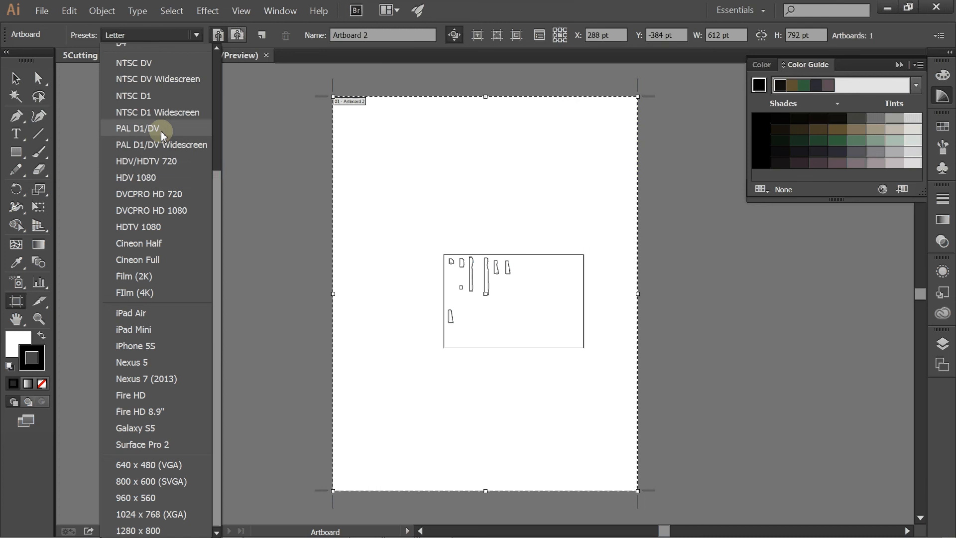
pyautogui.scroll(5, 160, 128)
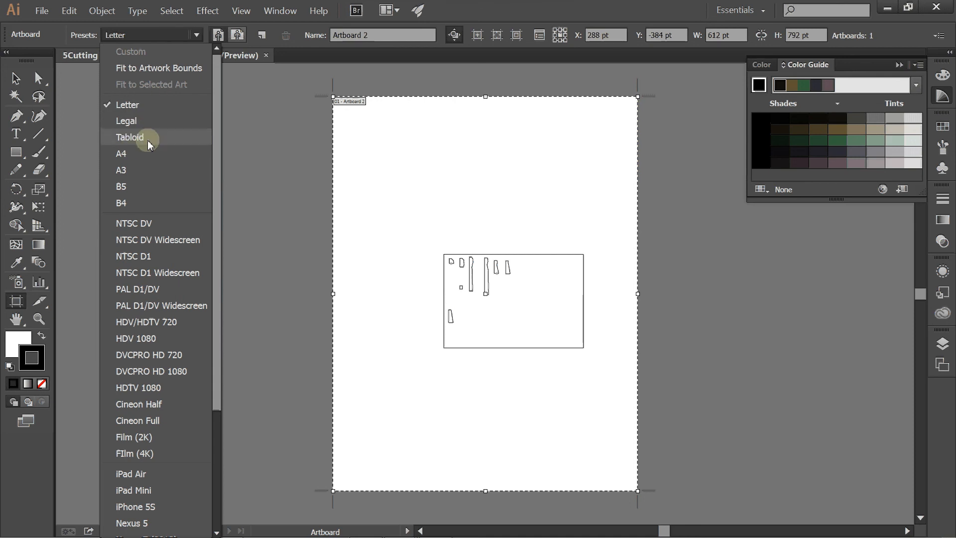
pyautogui.click(146, 174)
pyautogui.click(243, 36)
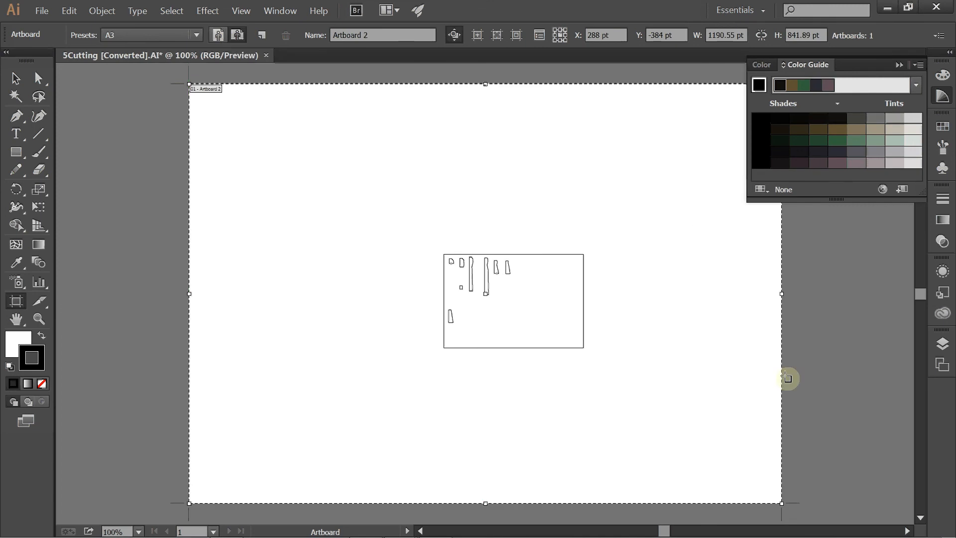
pyautogui.scroll(2, 480, 293)
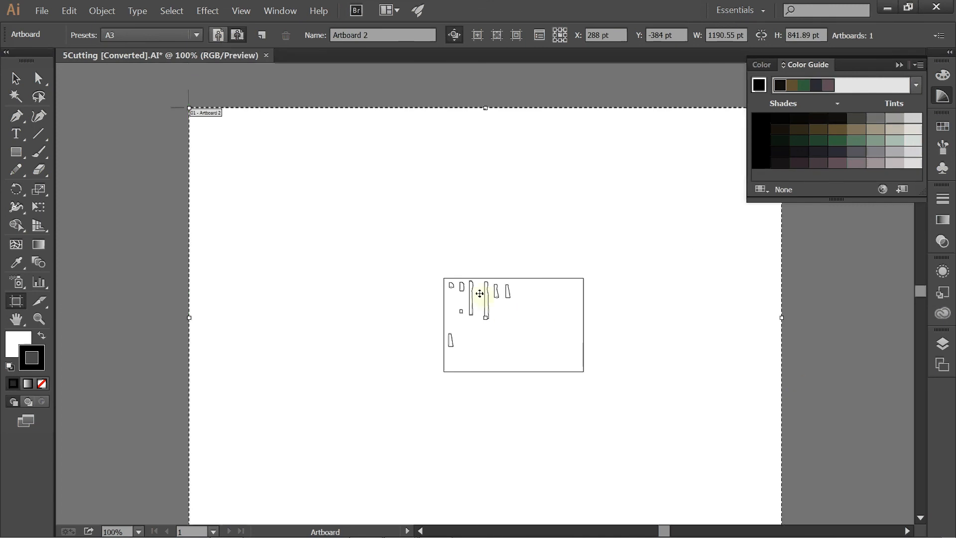
# Step: Move all the artwork to the artboard's upper-left corner and enlarge it until the layout rectangle nearly fills the artboard
pyautogui.scroll(-1, 520, 299)
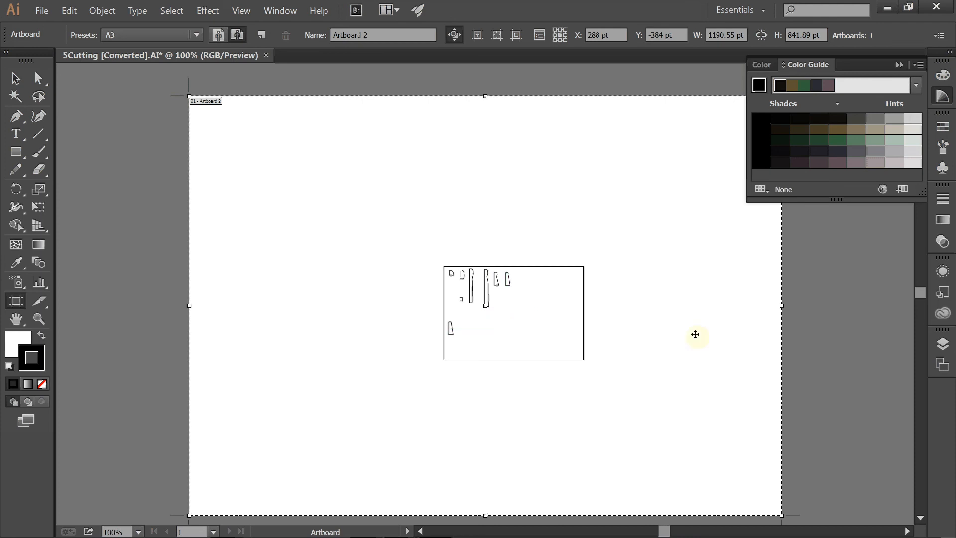
pyautogui.click(13, 78)
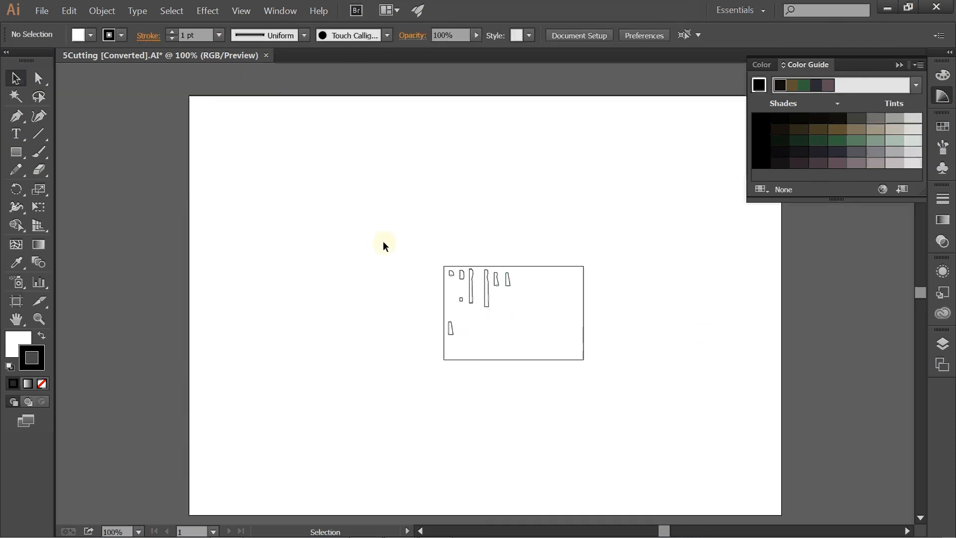
pyautogui.moveTo(384, 246); pyautogui.dragTo(342, 167)
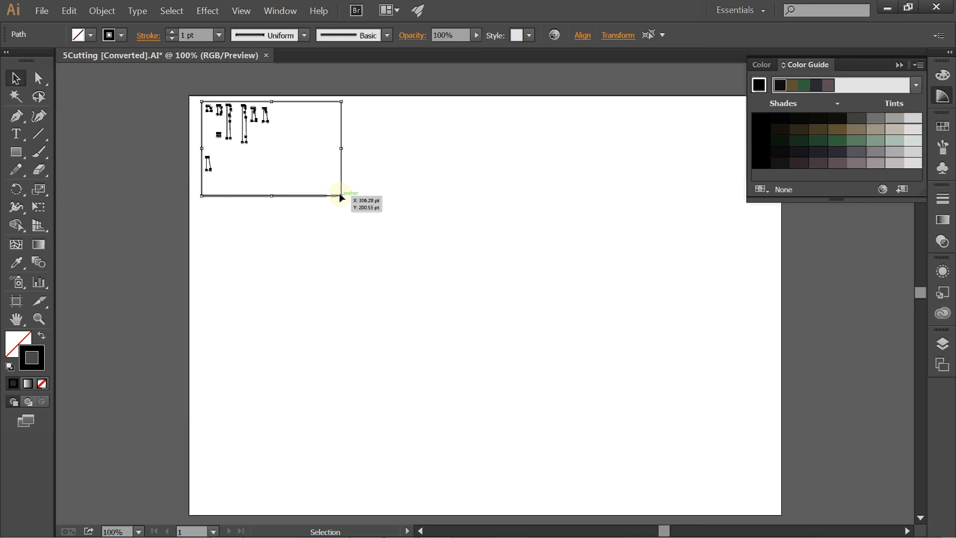
pyautogui.moveTo(341, 196); pyautogui.dragTo(781, 491)
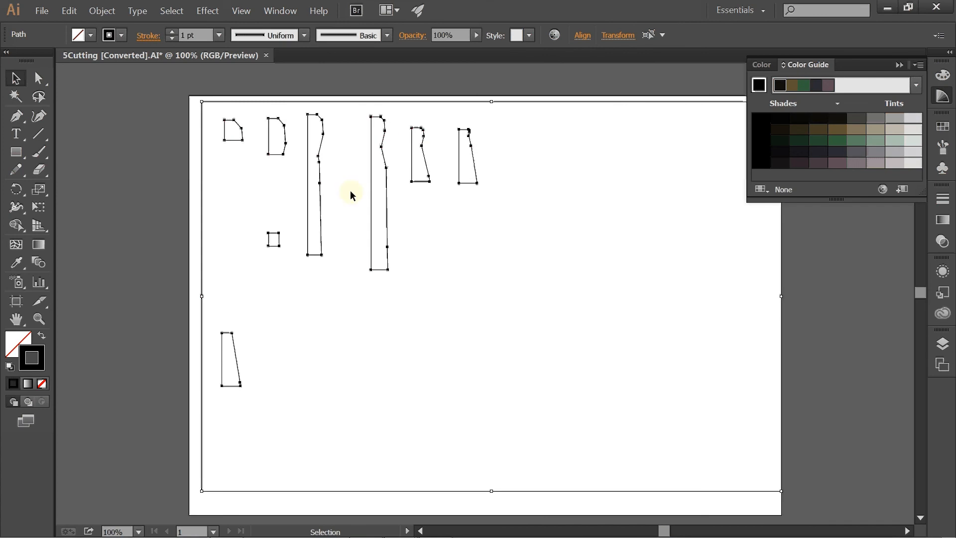
# Step: Delete the layout rectangle surrounding the section curves
pyautogui.click(196, 224)
pyautogui.click(201, 217)
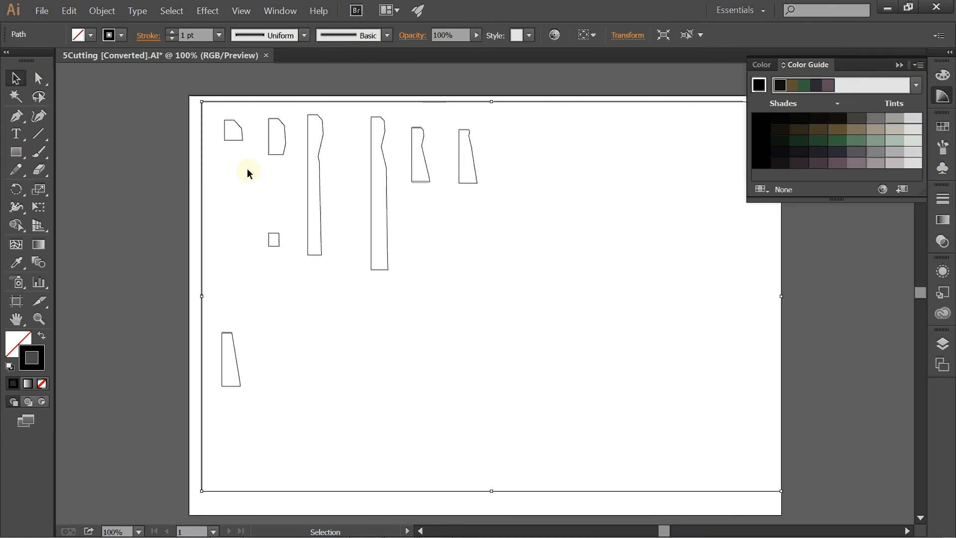
pyautogui.click(239, 171)
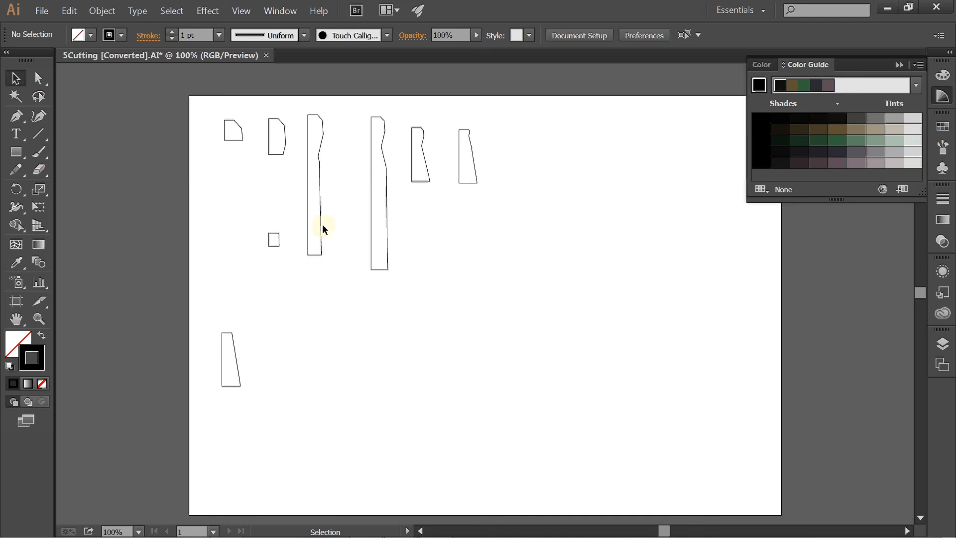
# Step: Set the stroke colour of all section curves to pure blue, with a blue value of 255 and red and green at 0
pyautogui.press('ctrl')
pyautogui.hotkey('ctrl', 'a')
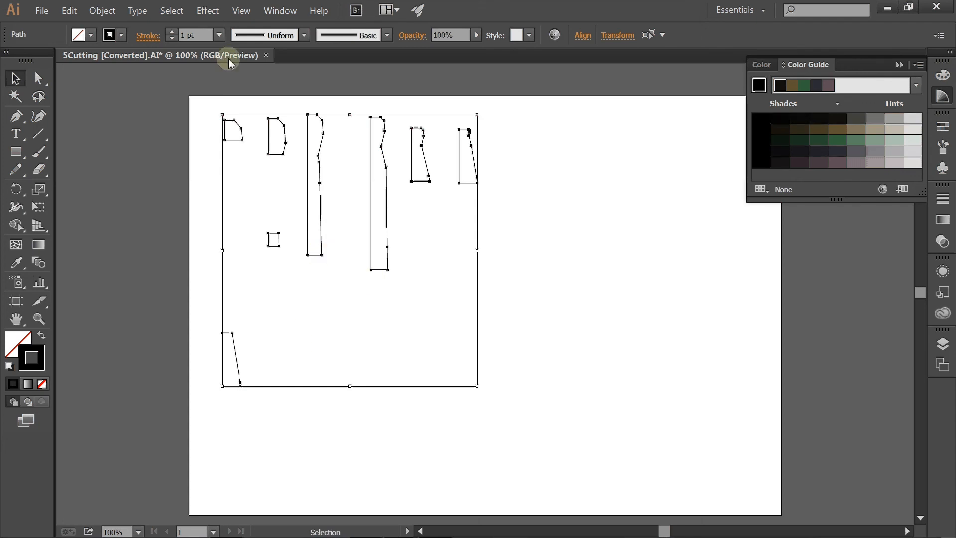
pyautogui.doubleClick(32, 358)
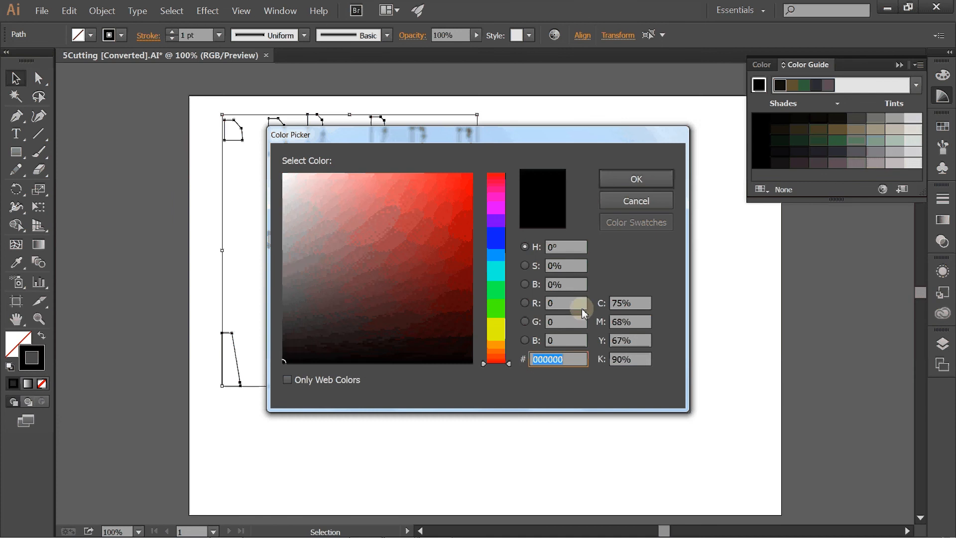
pyautogui.click(570, 339)
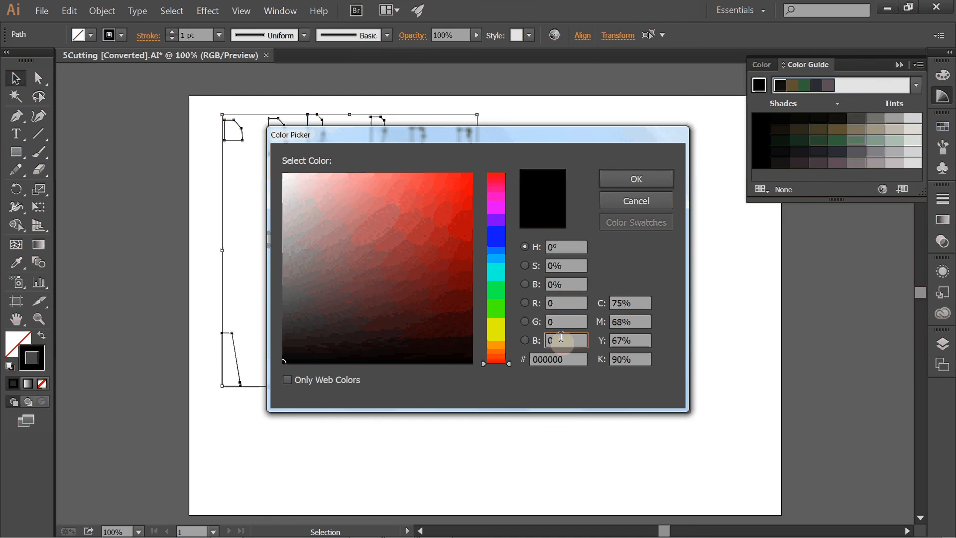
pyautogui.moveTo(561, 338); pyautogui.dragTo(538, 348)
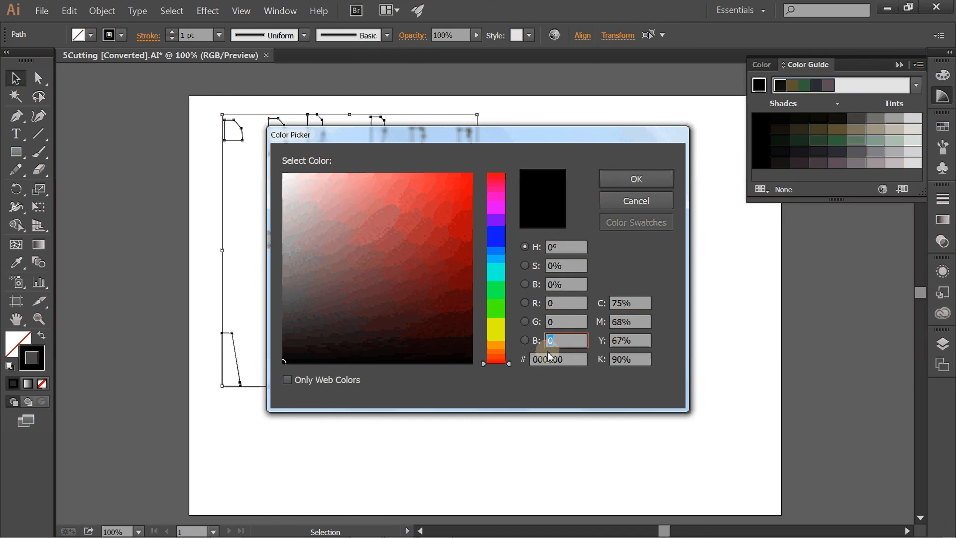
pyautogui.write('255')
pyautogui.press('Return')
pyautogui.click(494, 319)
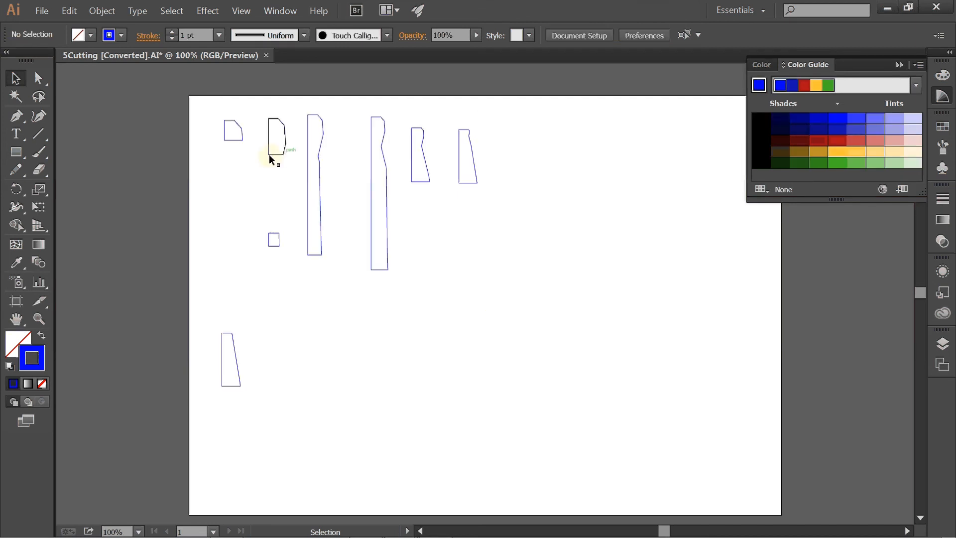
# Step: Set the stroke weight of all section curves to 0.01 pt and deselect them
pyautogui.hotkey('ctrl', 'a')
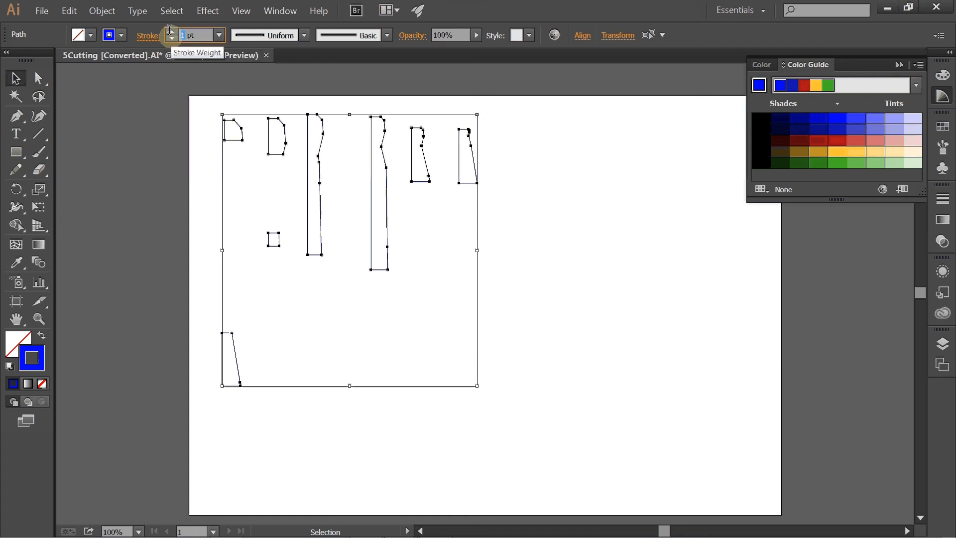
pyautogui.click(172, 36)
pyautogui.write('01')
pyautogui.press('Return')
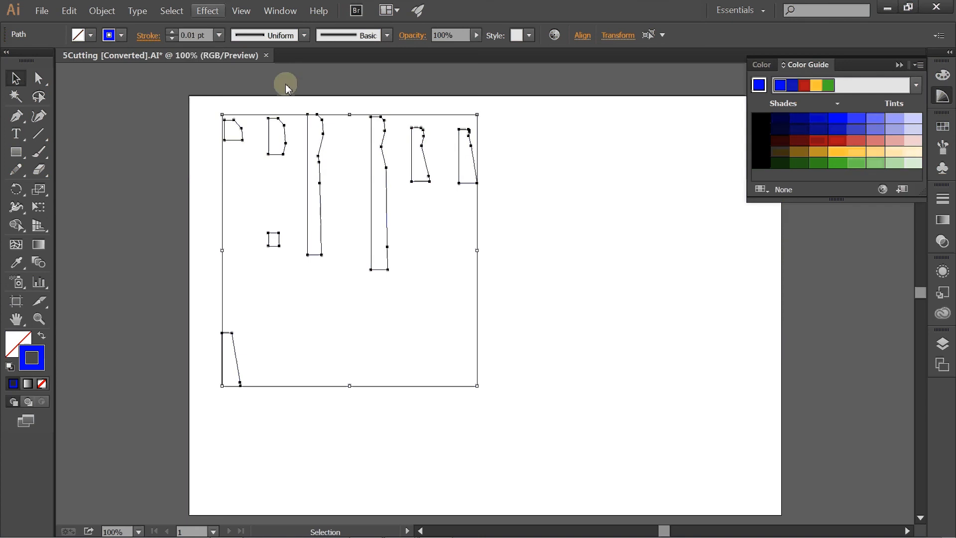
pyautogui.click(520, 253)
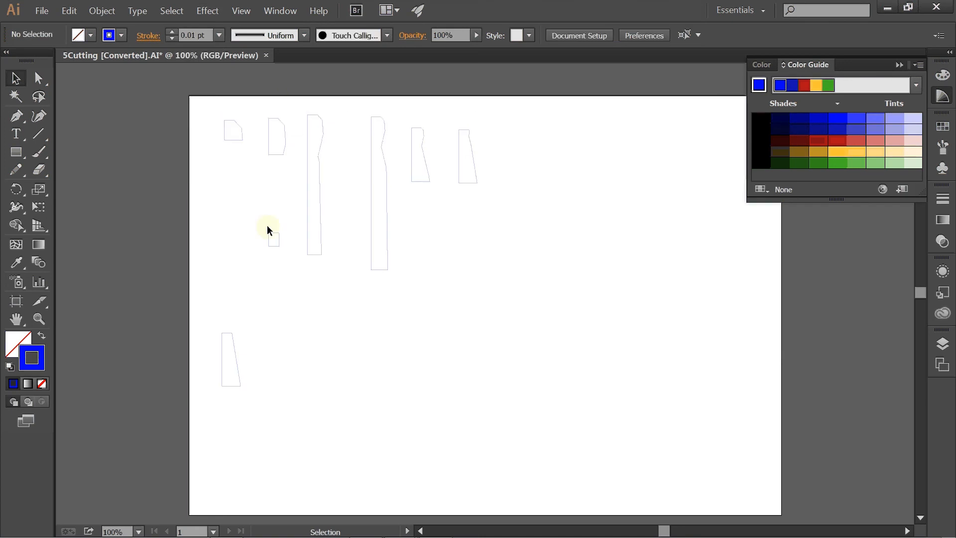
pyautogui.click(43, 11)
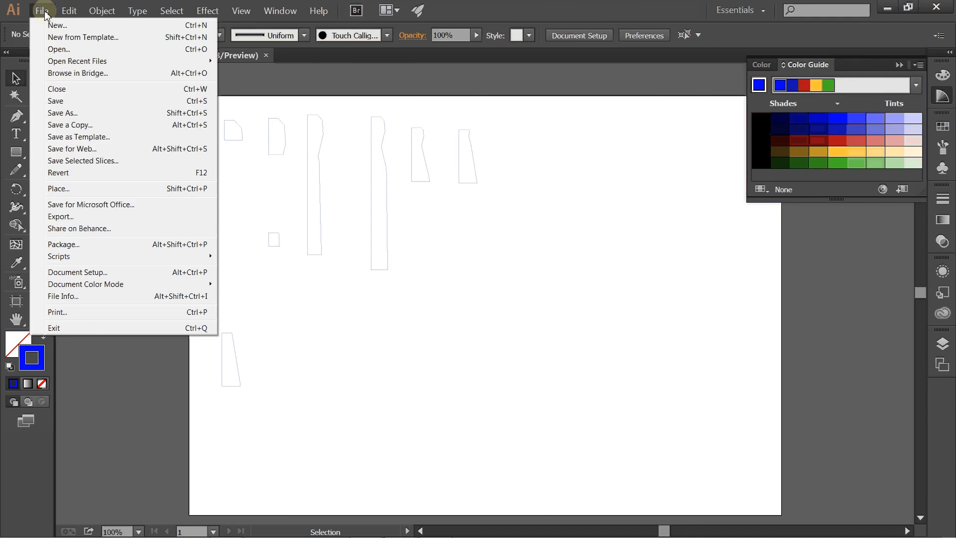
pyautogui.click(59, 101)
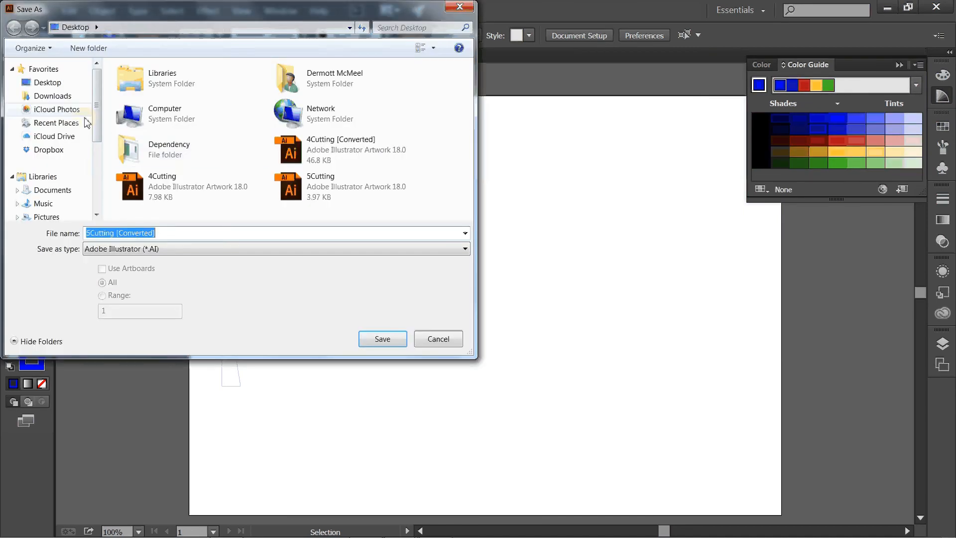
pyautogui.click(176, 234)
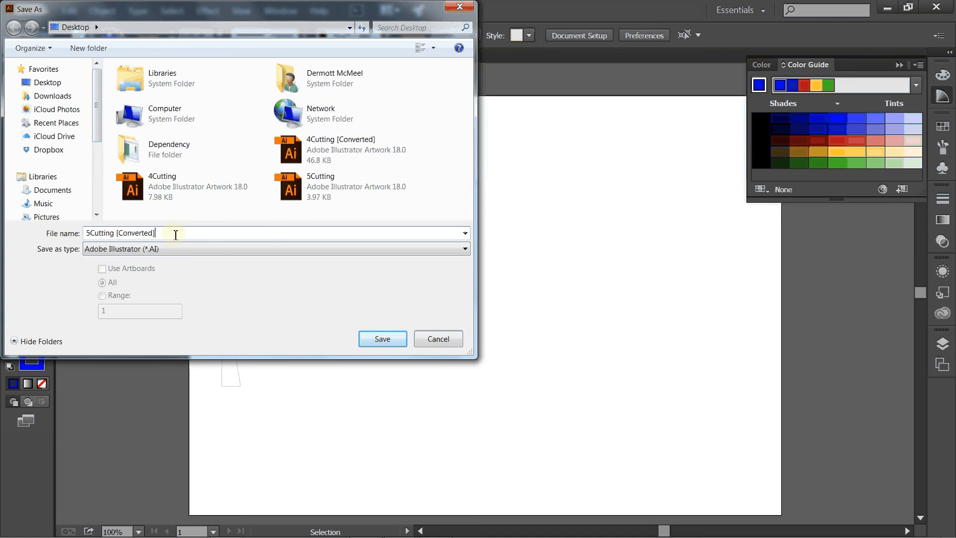
pyautogui.click(439, 339)
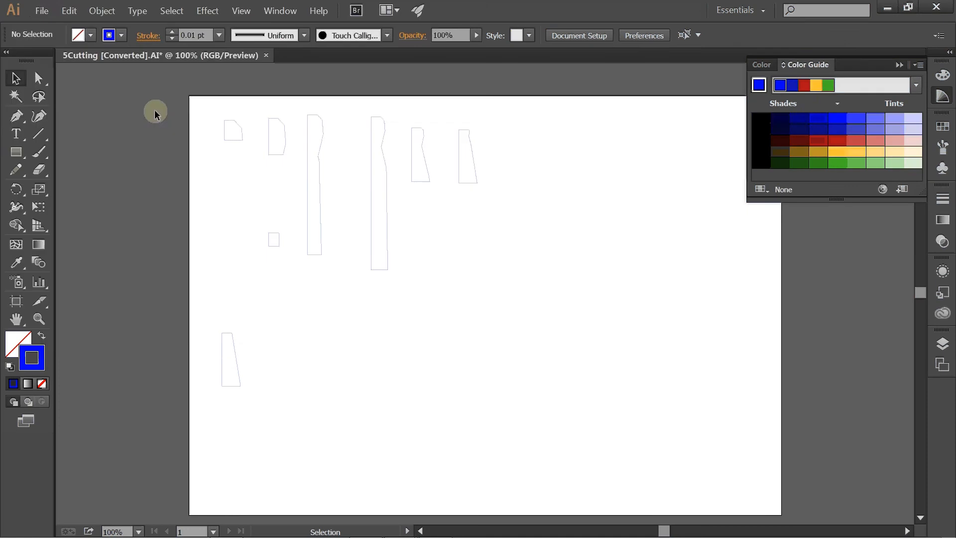
pyautogui.click(42, 10)
pyautogui.click(64, 113)
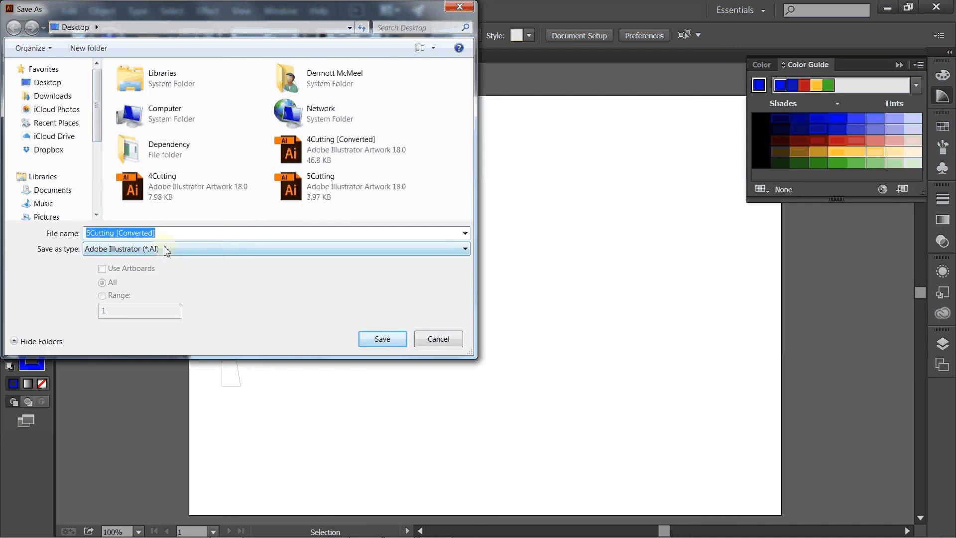
pyautogui.click(192, 251)
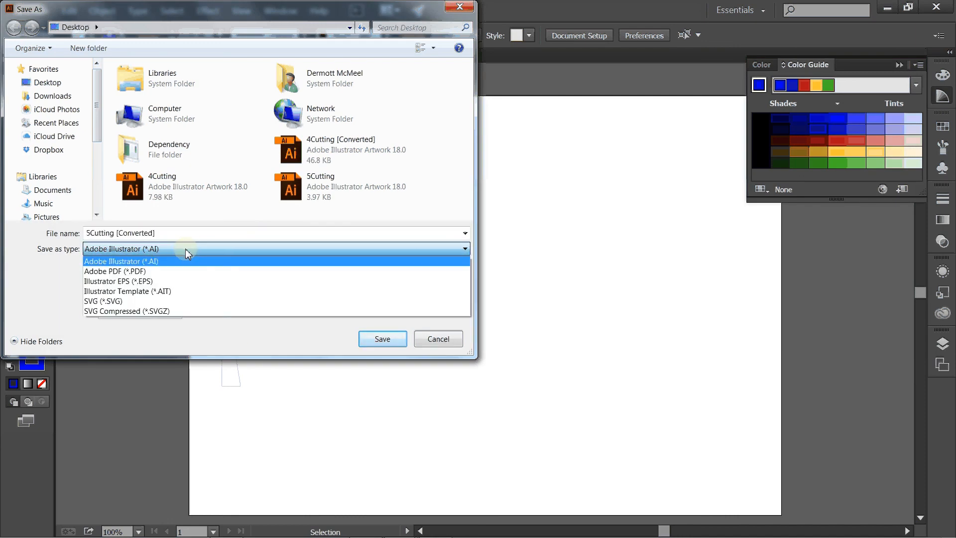
pyautogui.click(449, 341)
pyautogui.click(438, 340)
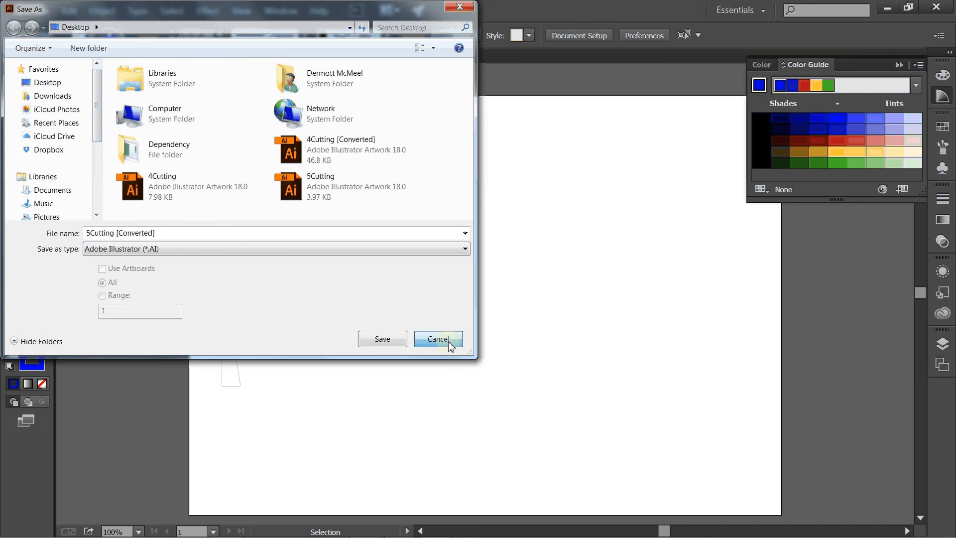
# Step: Save the document to the Desktop as Adobe Illustrator file 5Cutting [Converted] in Illustrator CS6 format
pyautogui.click(50, 9)
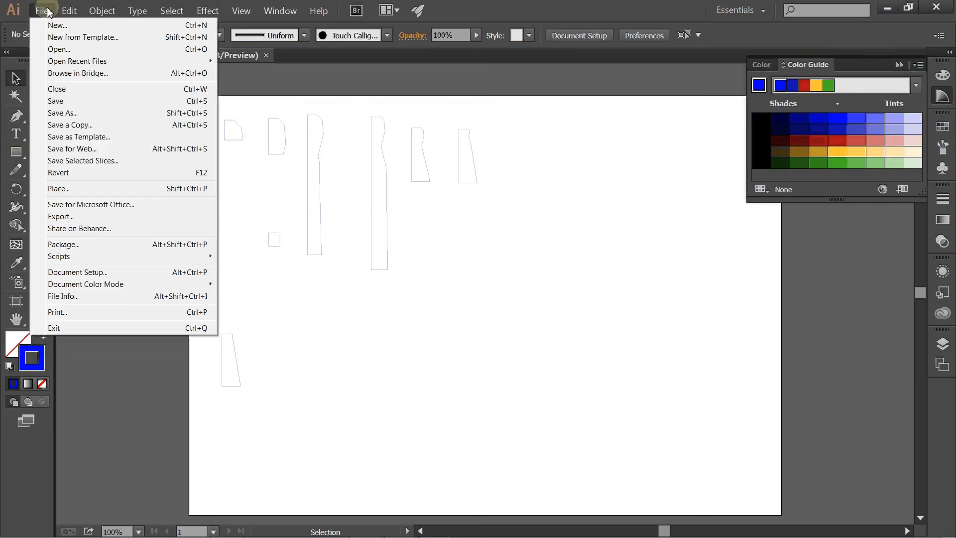
pyautogui.click(77, 102)
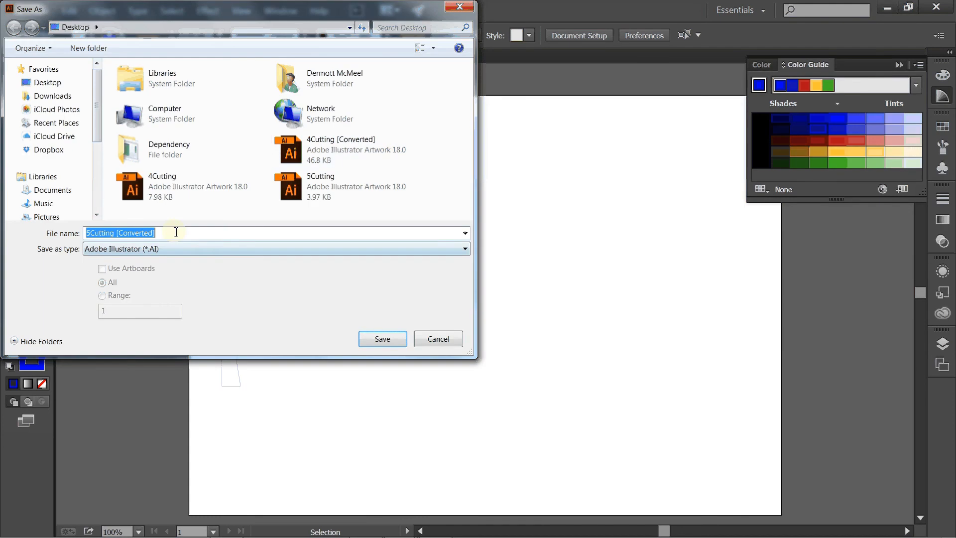
pyautogui.click(174, 232)
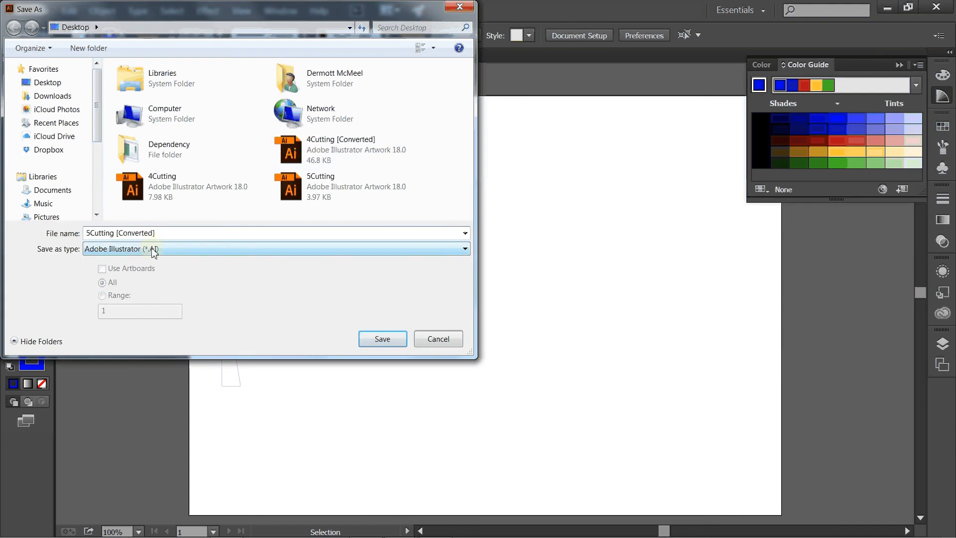
pyautogui.click(388, 342)
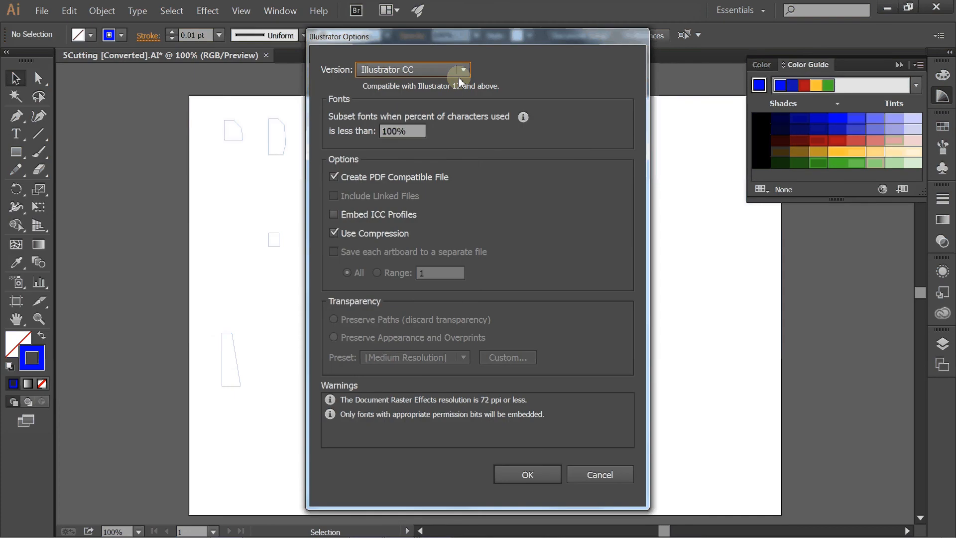
pyautogui.click(462, 70)
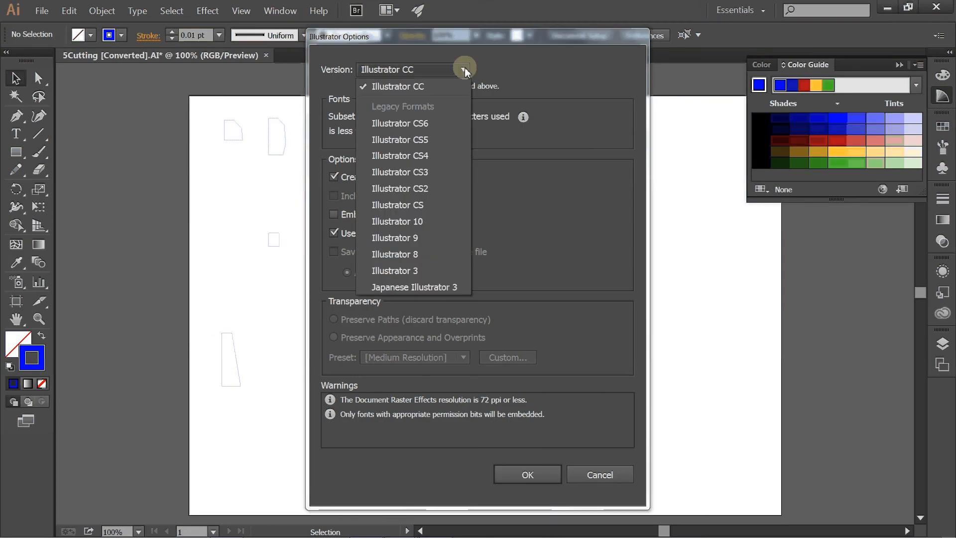
pyautogui.click(432, 124)
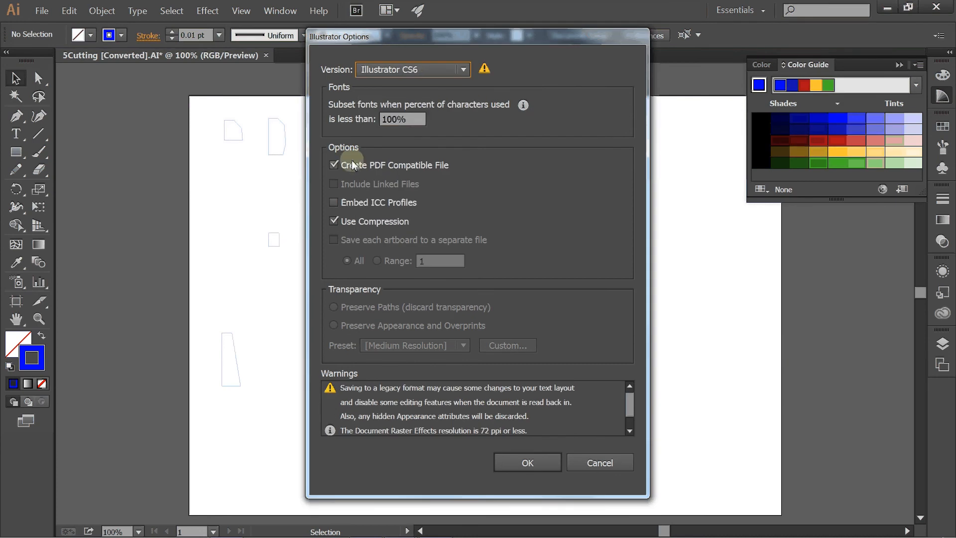
pyautogui.click(527, 463)
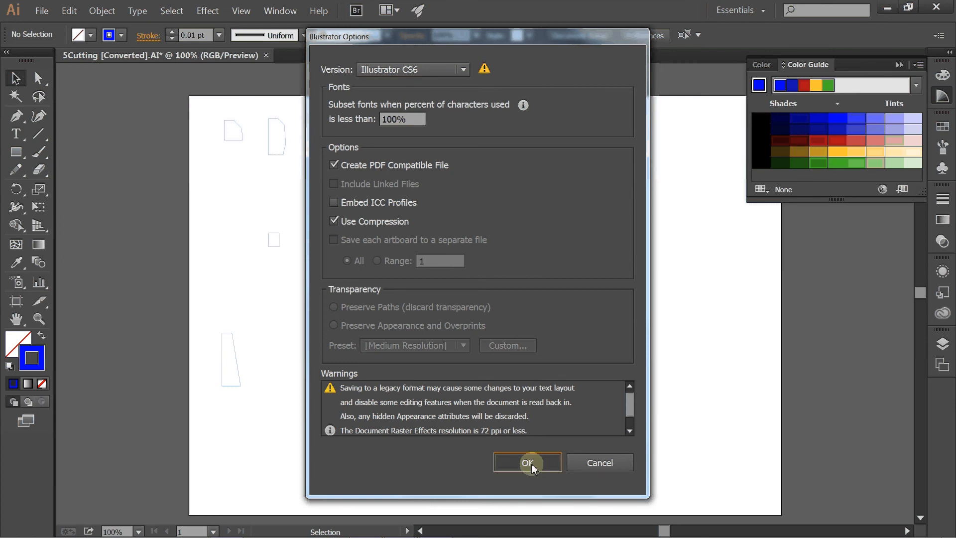
pyautogui.click(553, 300)
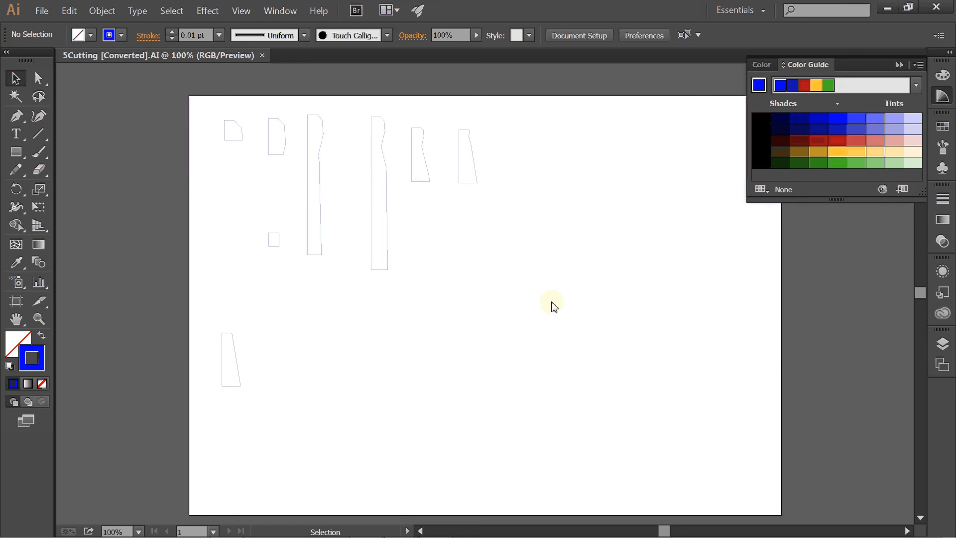
# Step: Switch to the desktop and rename the 5Cutting [Converted] file with the personal user ID followed by _2mmbrowncard
pyautogui.click(888, 8)
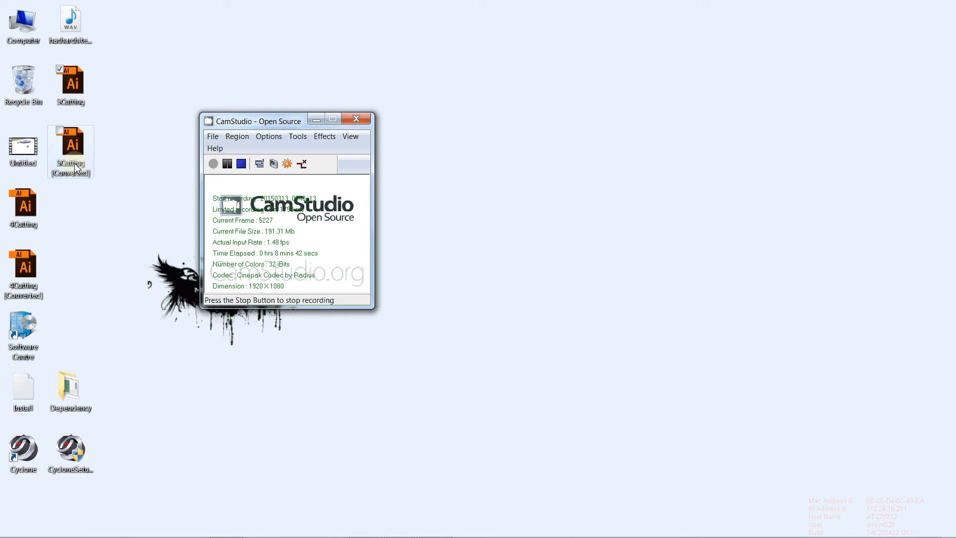
pyautogui.click(74, 164)
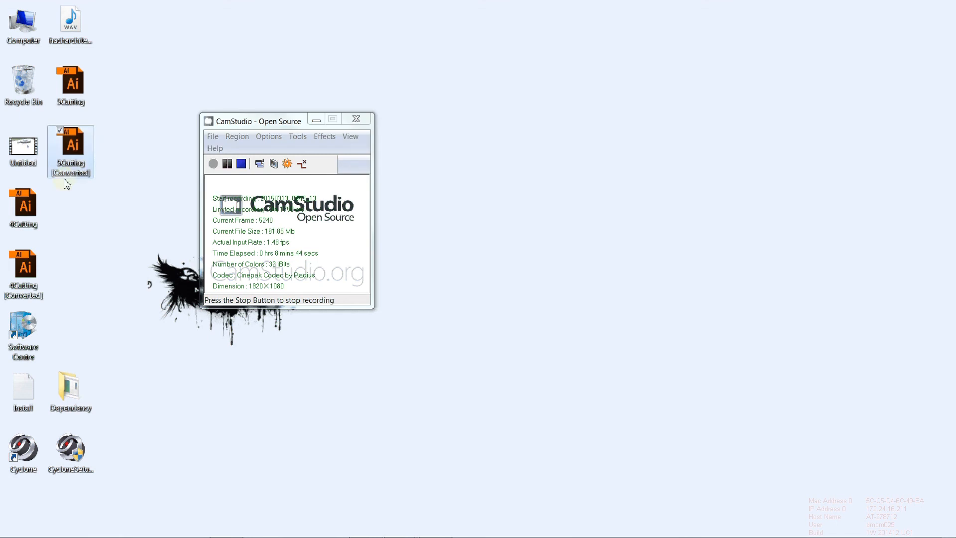
pyautogui.click(73, 169)
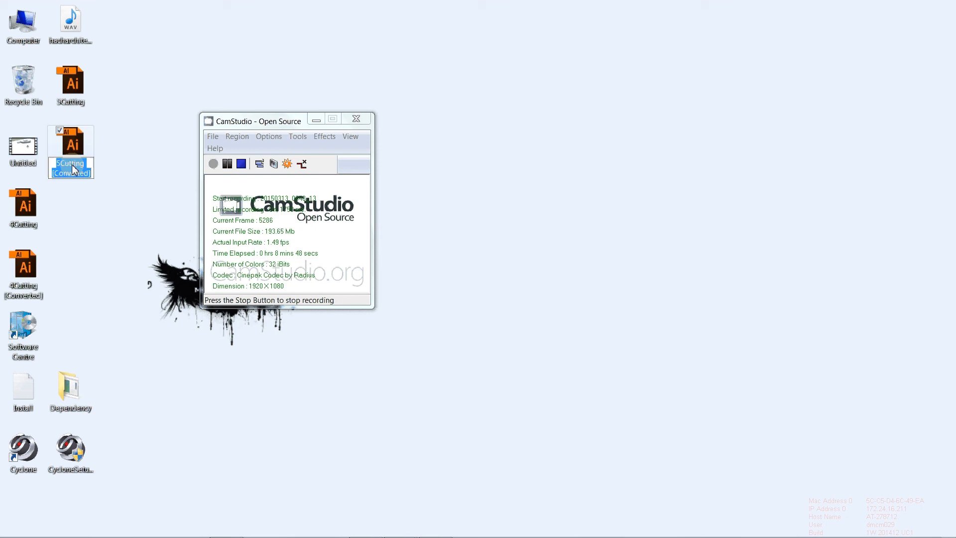
pyautogui.write('dmcm')
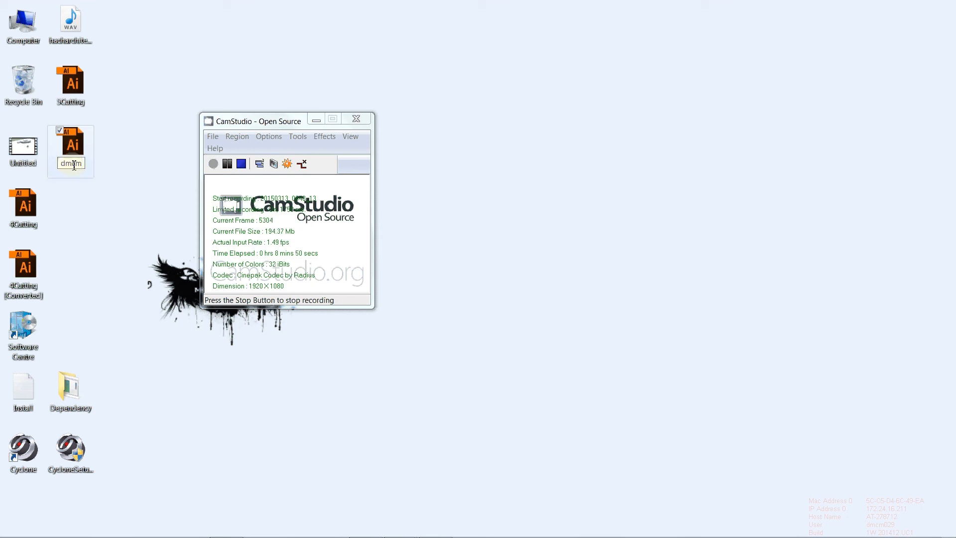
pyautogui.write('987_2mm')
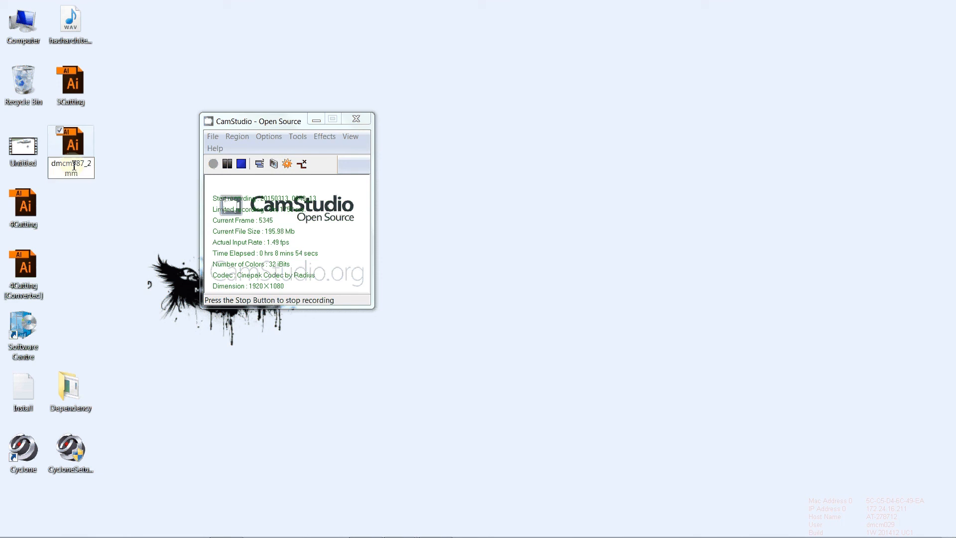
pyautogui.write('browncard')
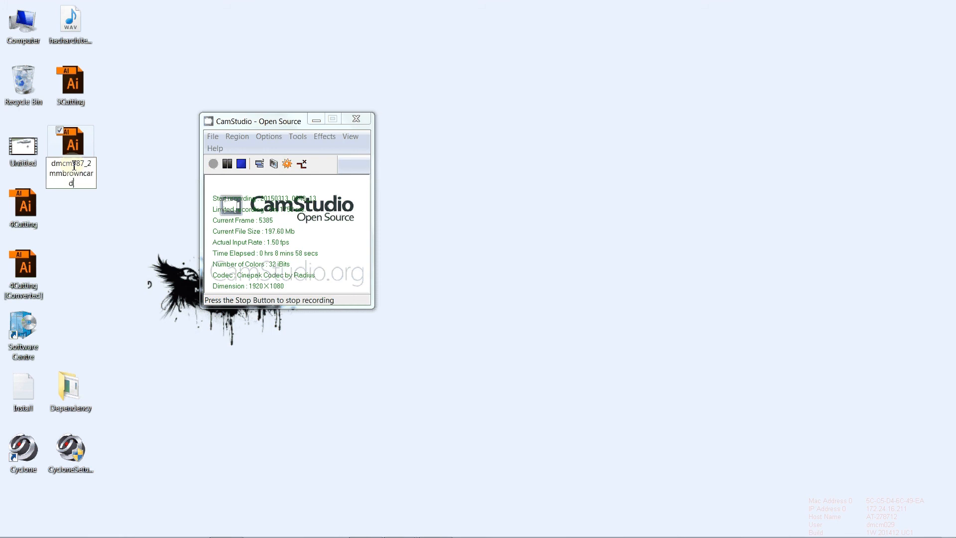
pyautogui.press('Return')
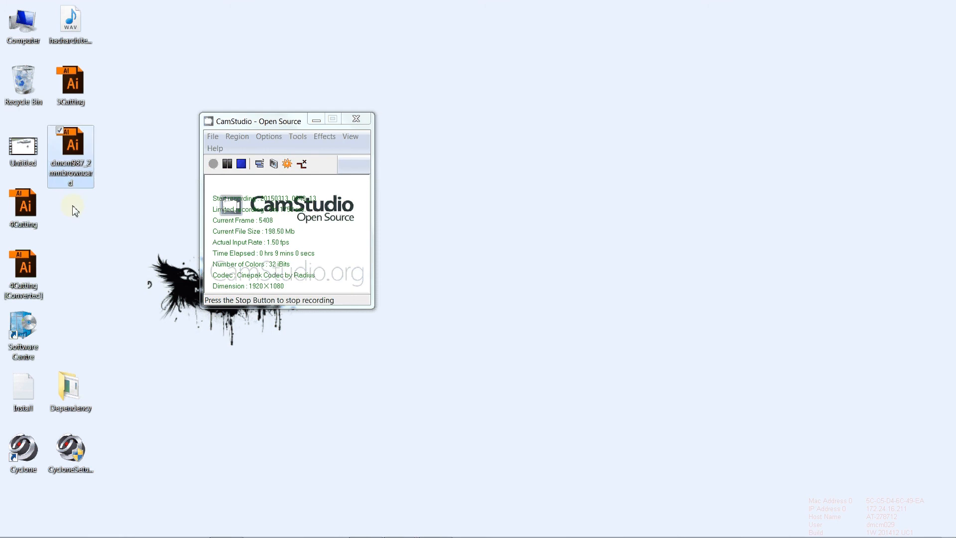